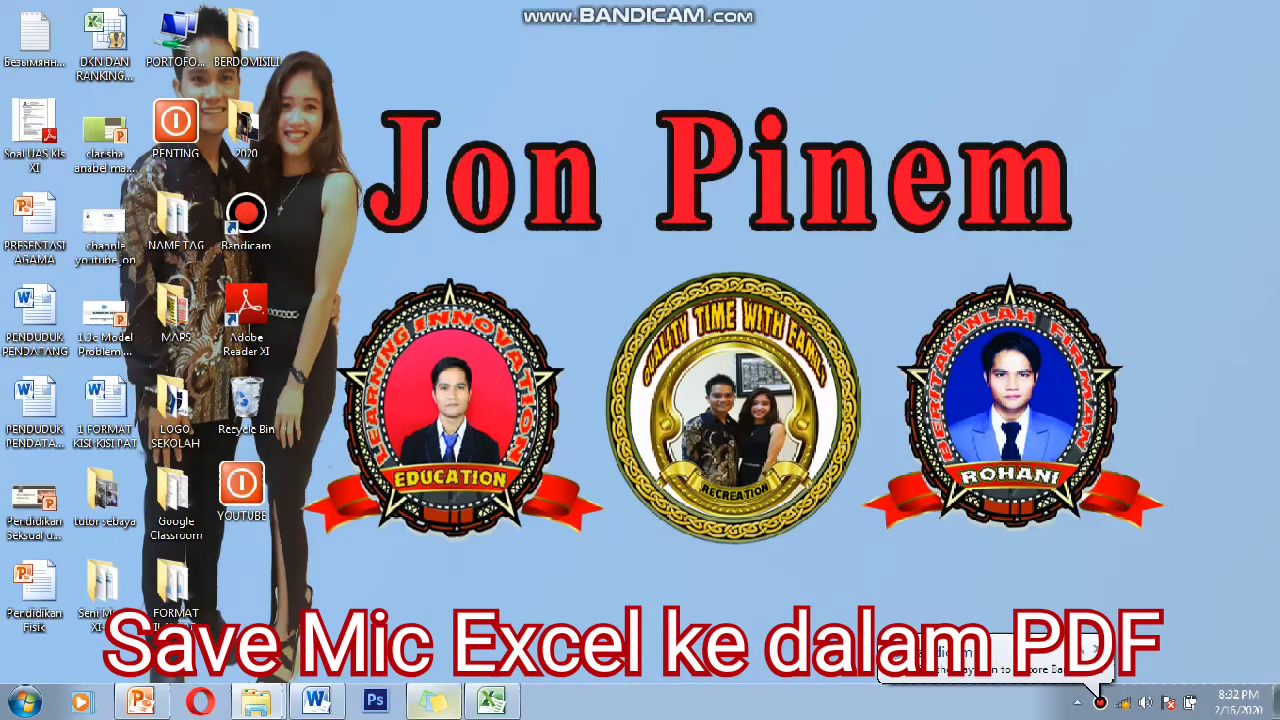
- Bring the attendance workbook forward and zoom out to 80% so the Total columns show
left_click(490, 700)
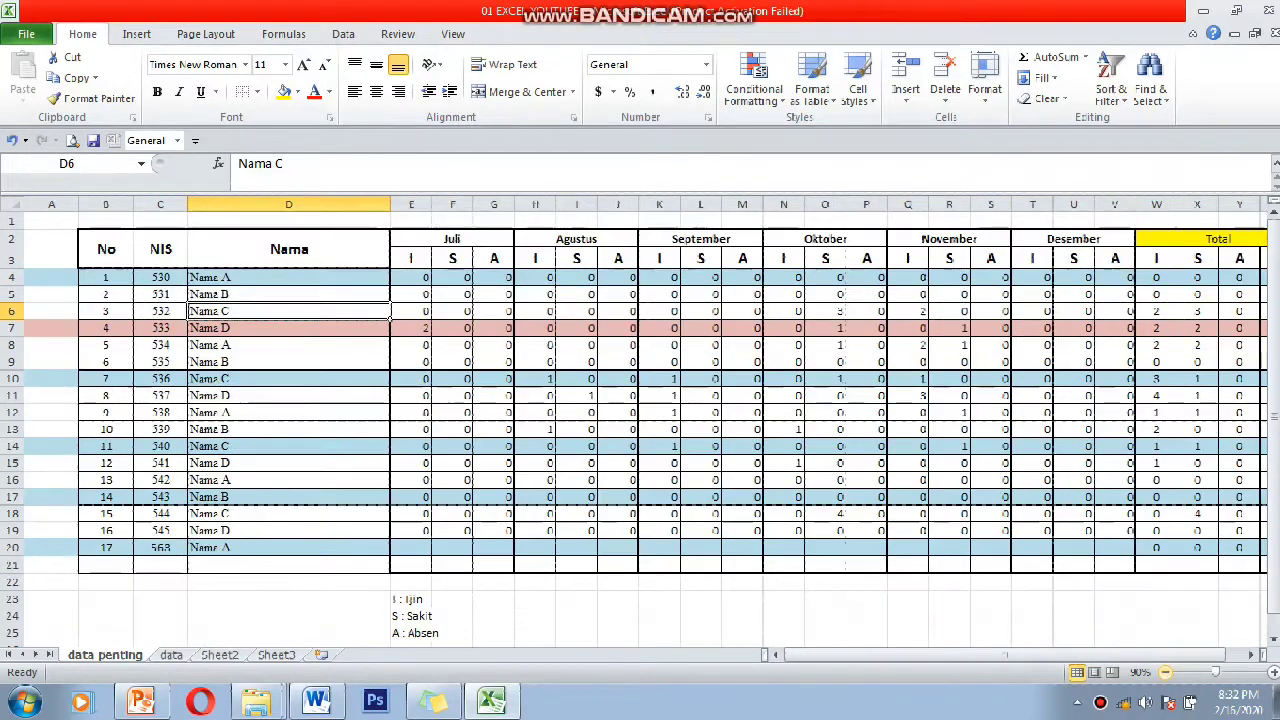
left_click(1165, 672)
left_click(1165, 672)
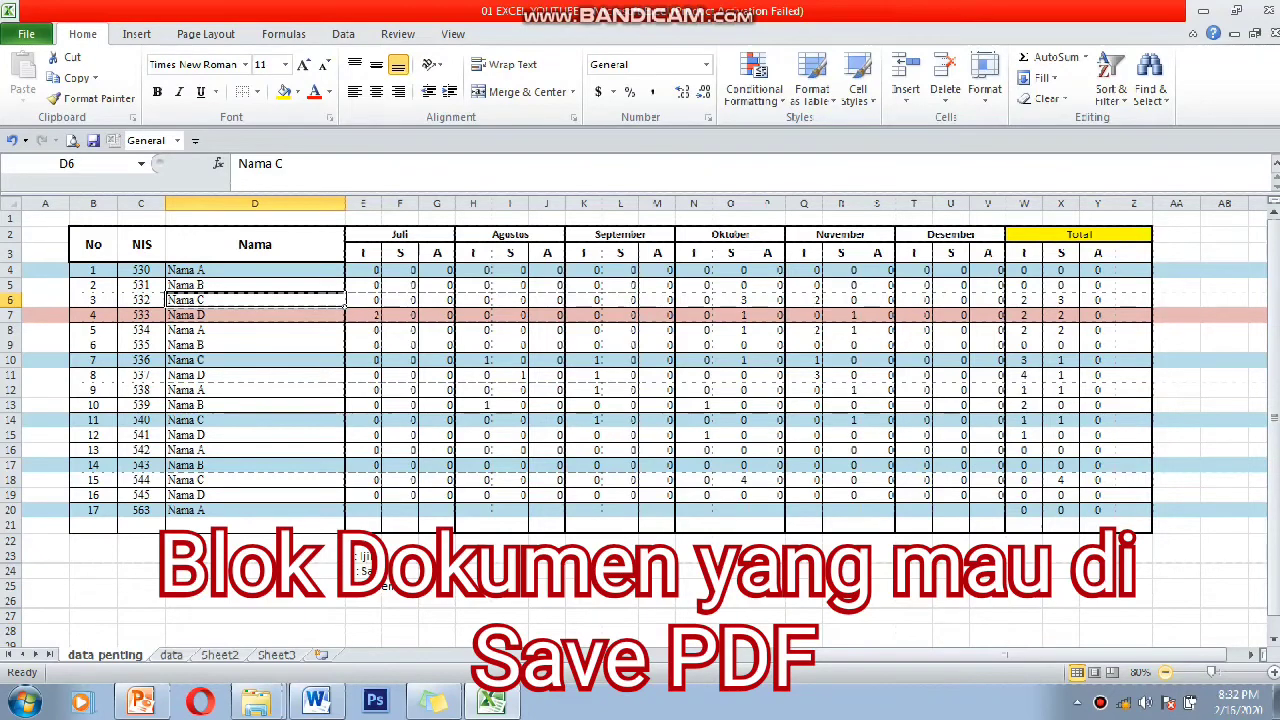
- Select B2:Z25, including the legend rows, and set it as the print area
left_click_drag(93, 240, 1005, 545)
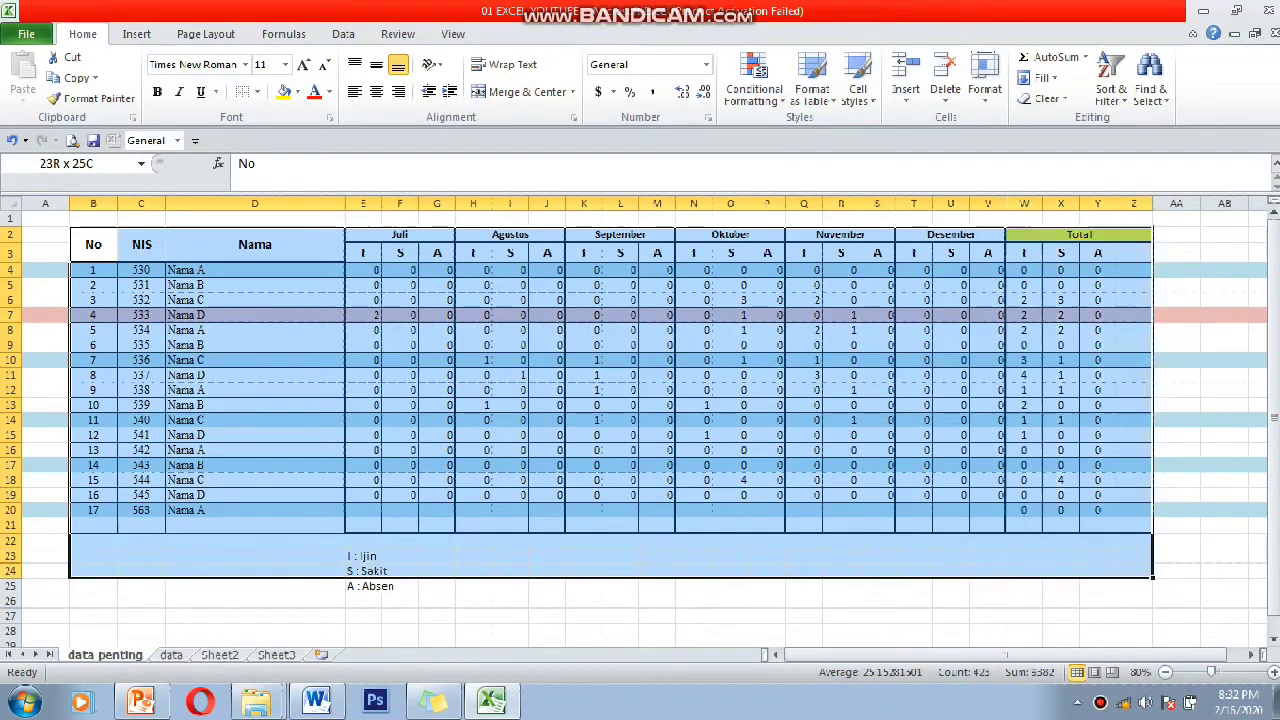
left_click_drag(1005, 545, 1152, 592)
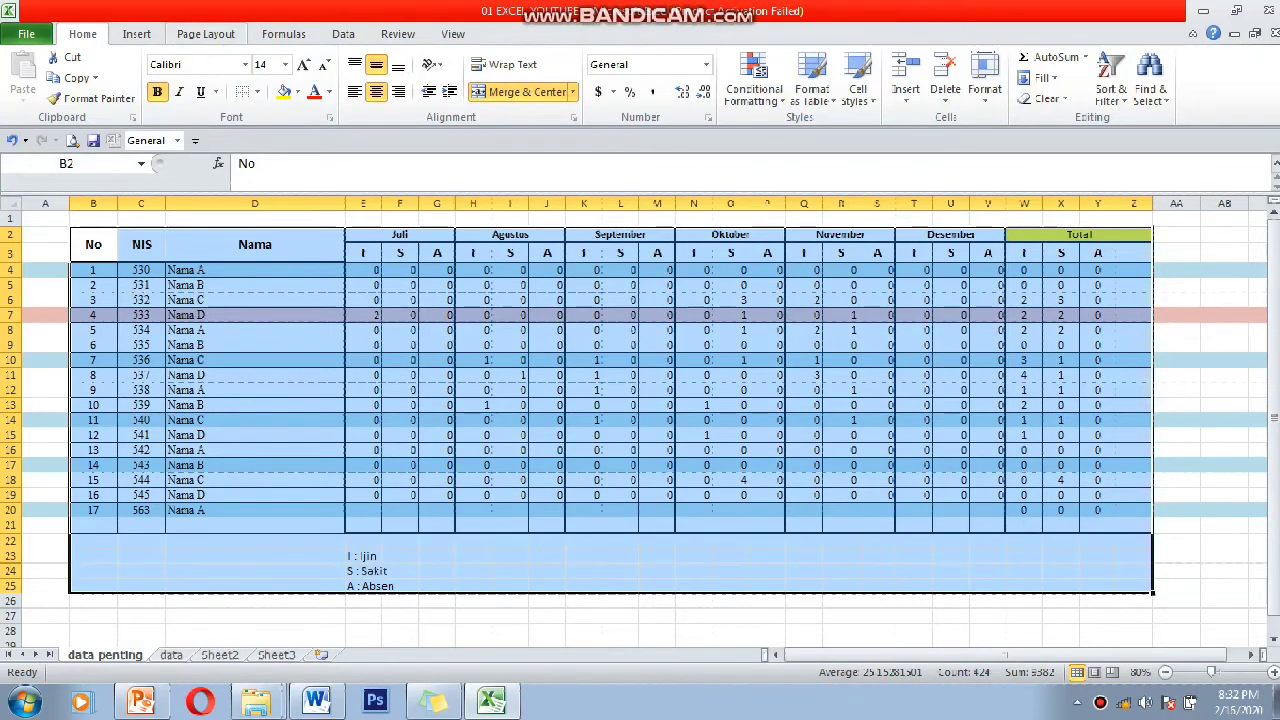
left_click(205, 34)
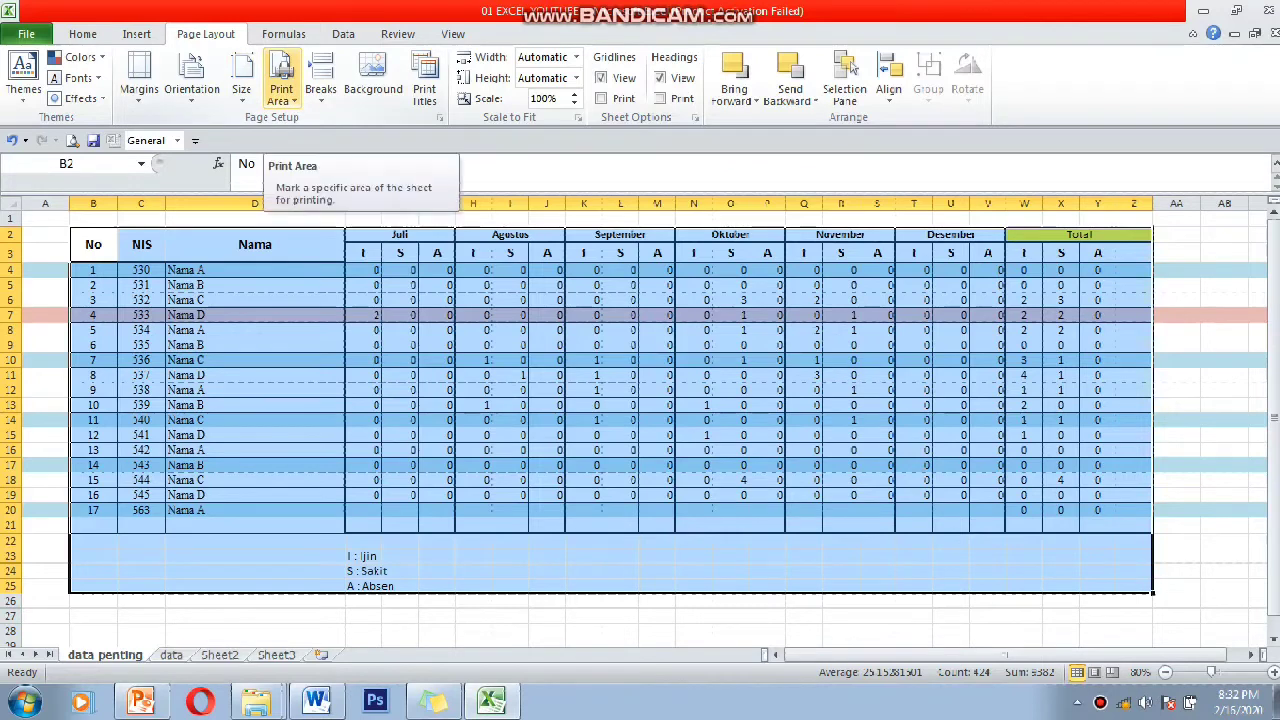
left_click(281, 92)
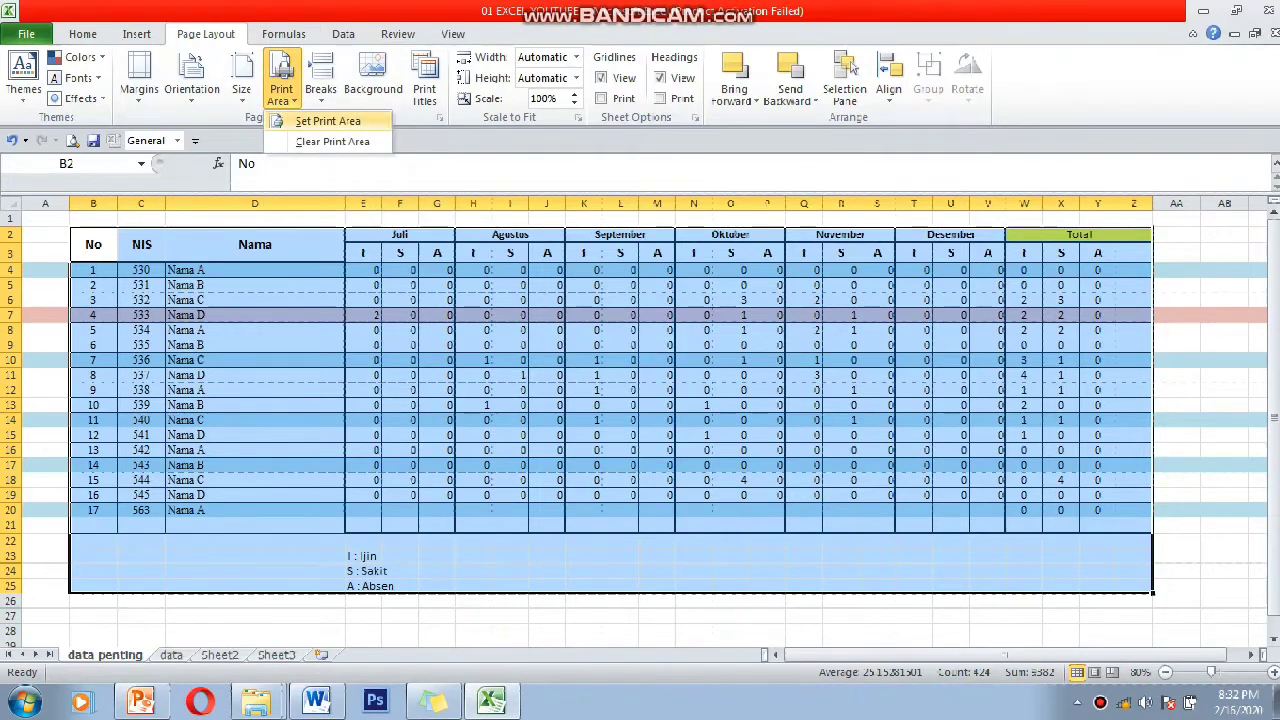
left_click(327, 121)
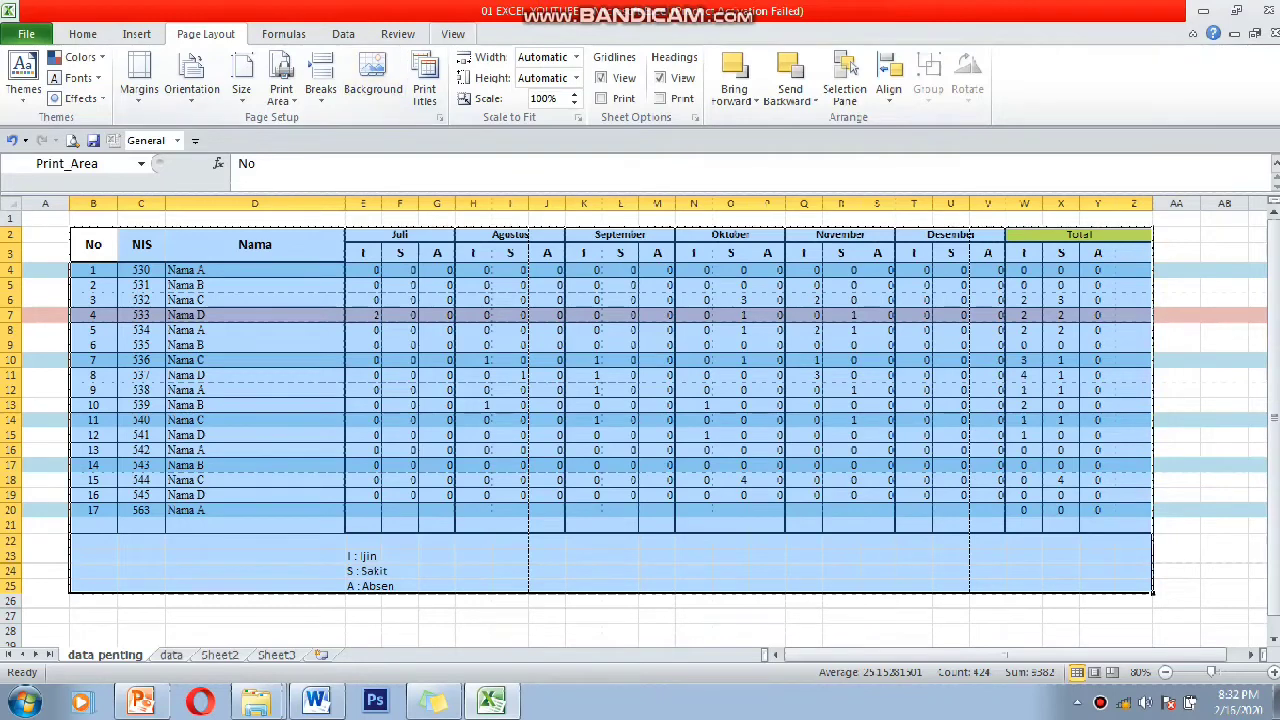
left_click(453, 34)
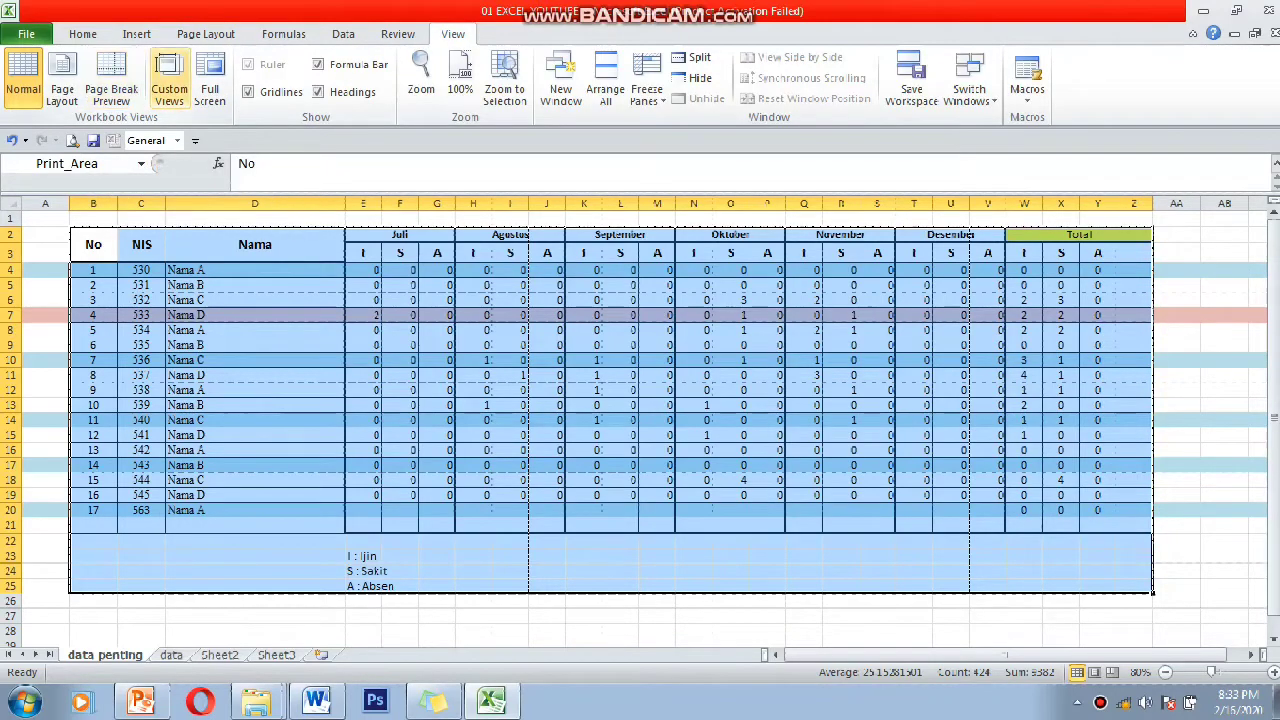
- Switch to Page Break Preview to see the table split into Page 1 and Page 2
left_click(111, 88)
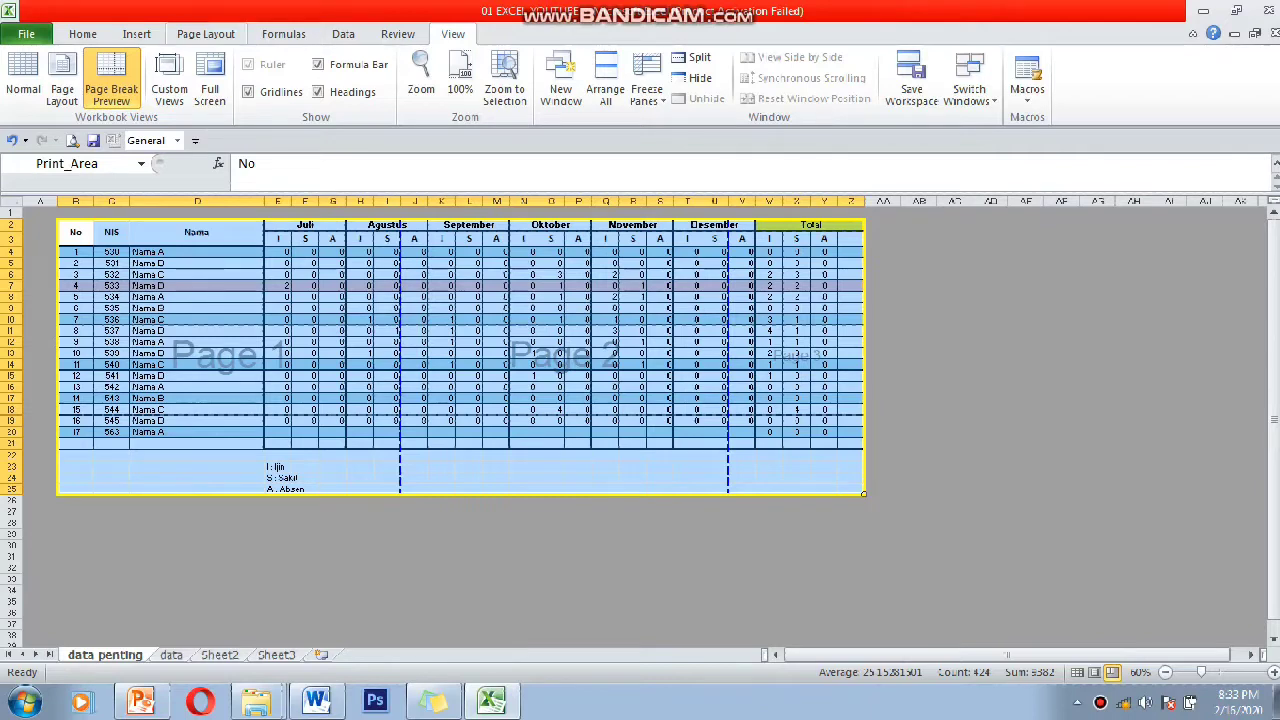
- Set the page orientation to Landscape and the paper size to Legal
left_click(205, 34)
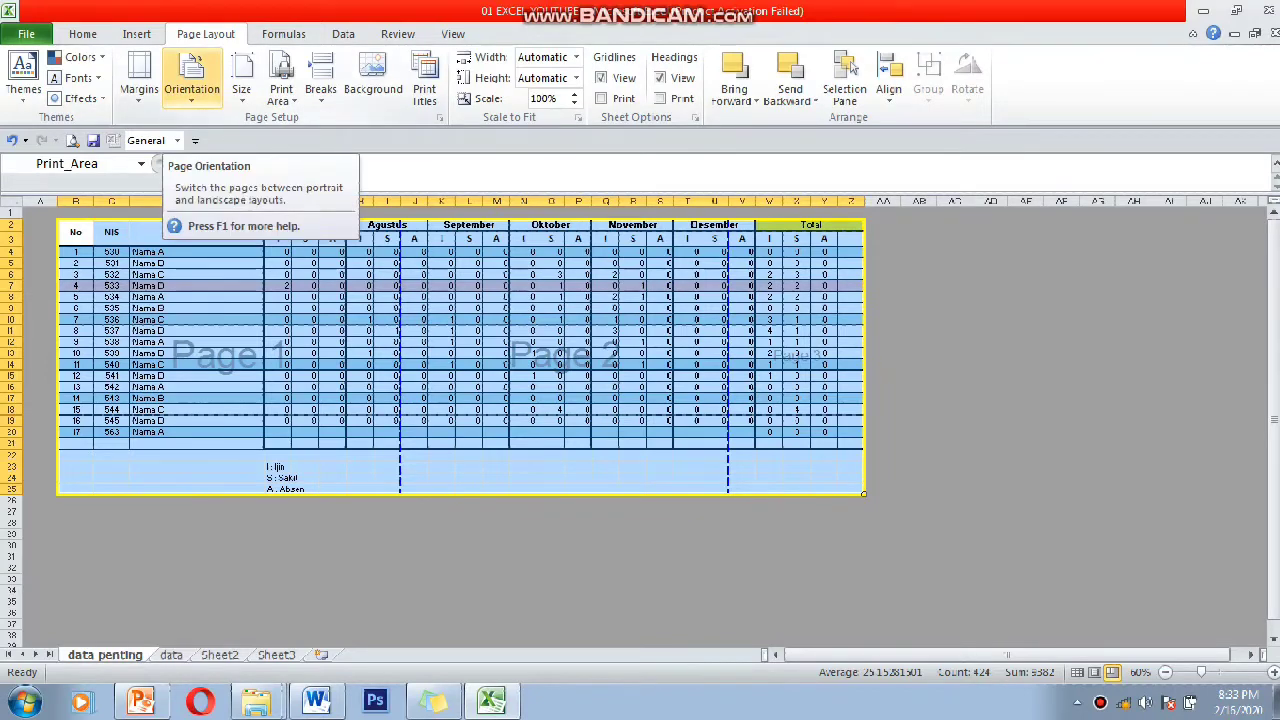
left_click(191, 80)
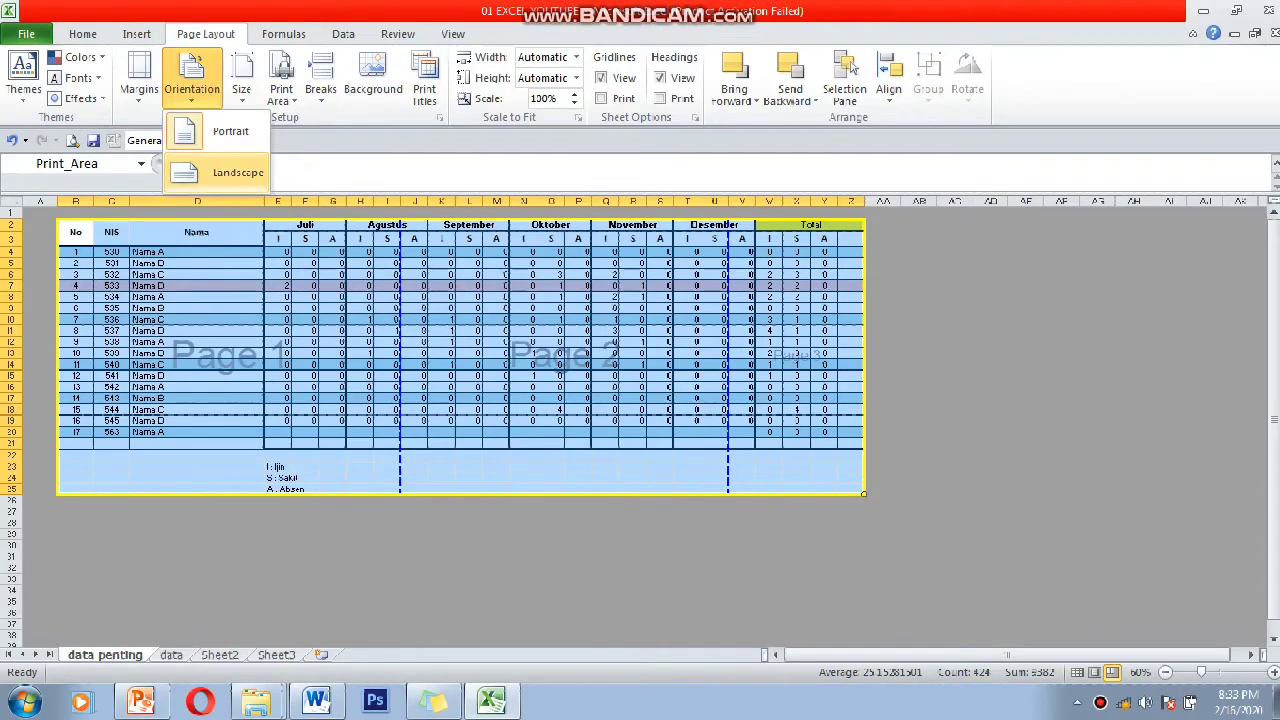
left_click(225, 172)
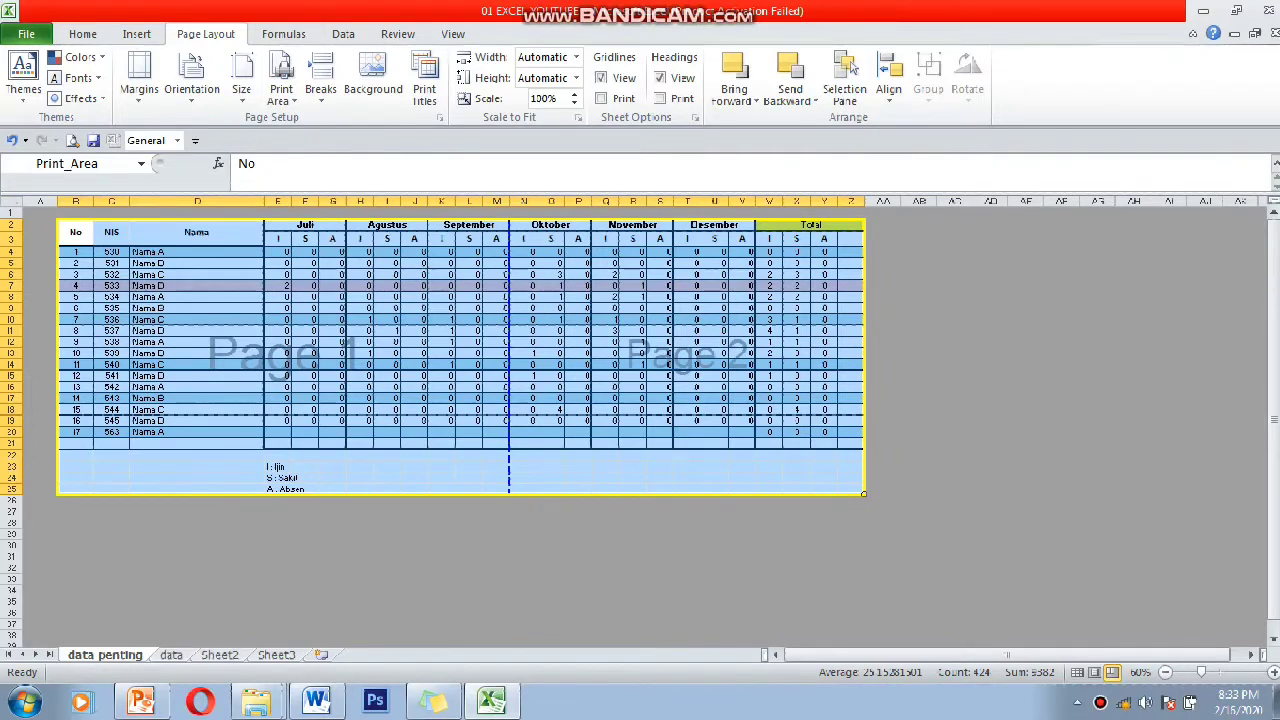
left_click(241, 78)
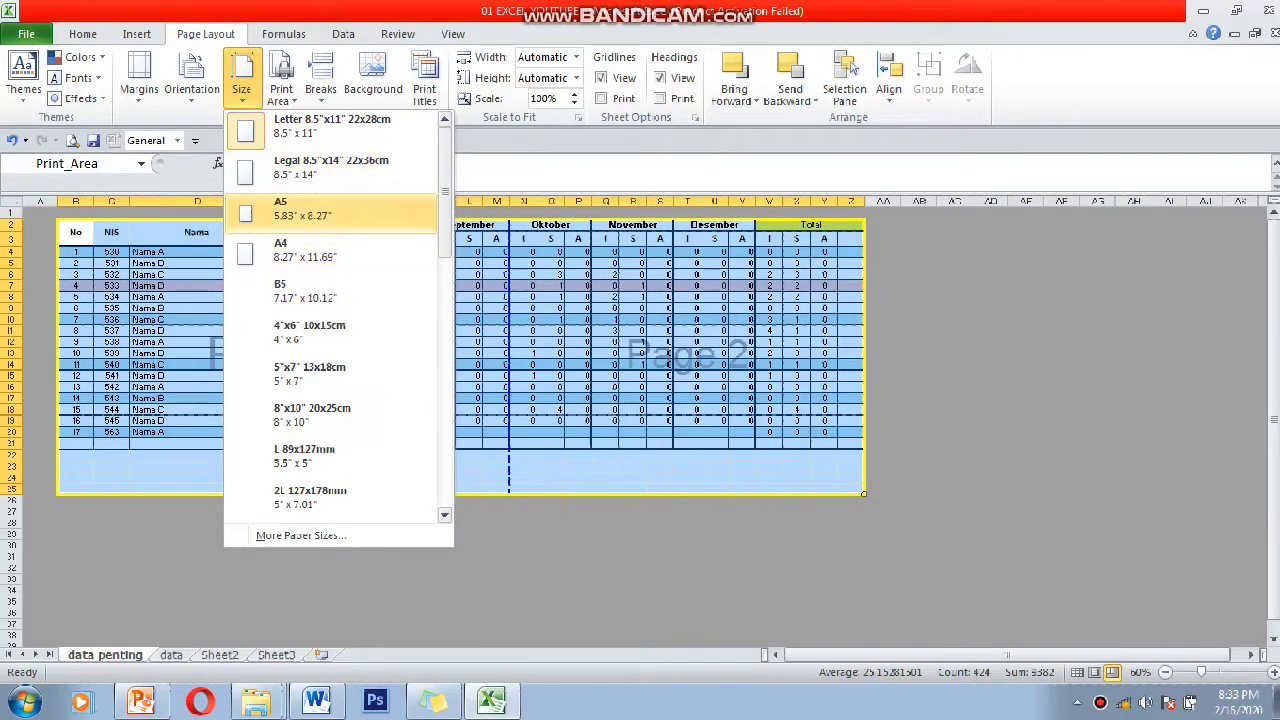
left_click(330, 167)
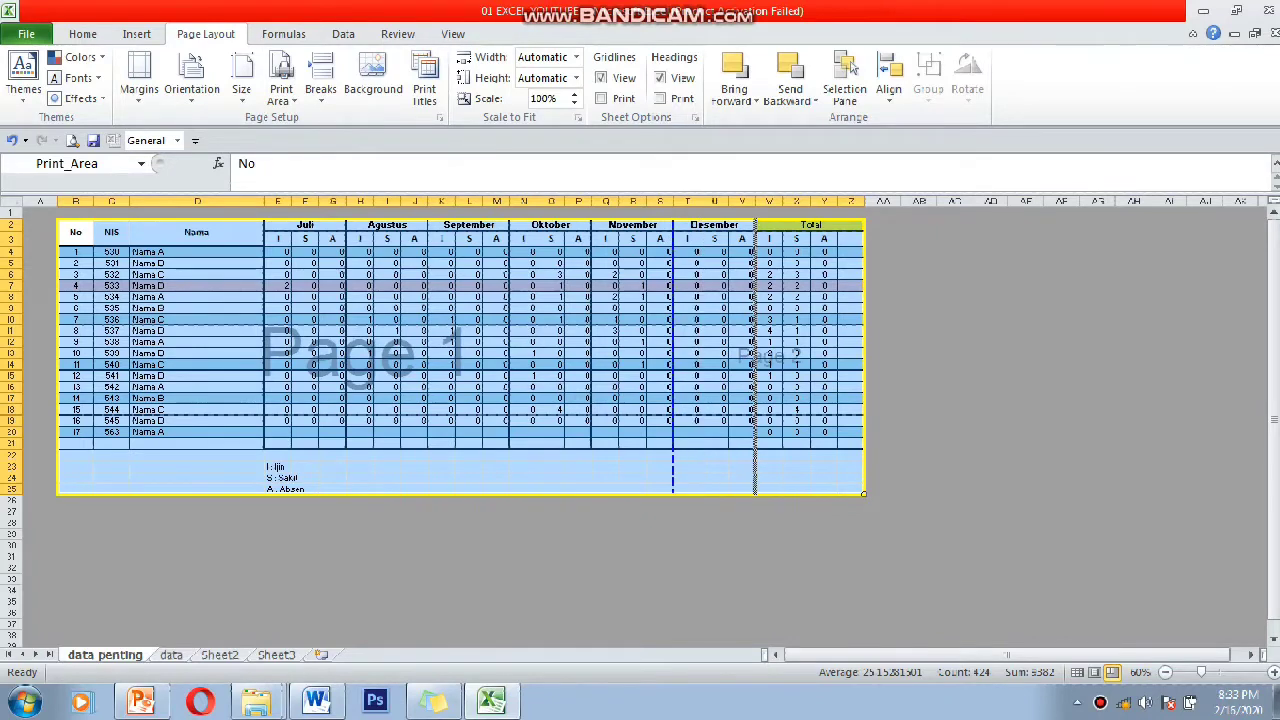
- Drag the page break past the Total columns so everything fits Page 1 at 77%
left_click_drag(672, 350, 836, 350)
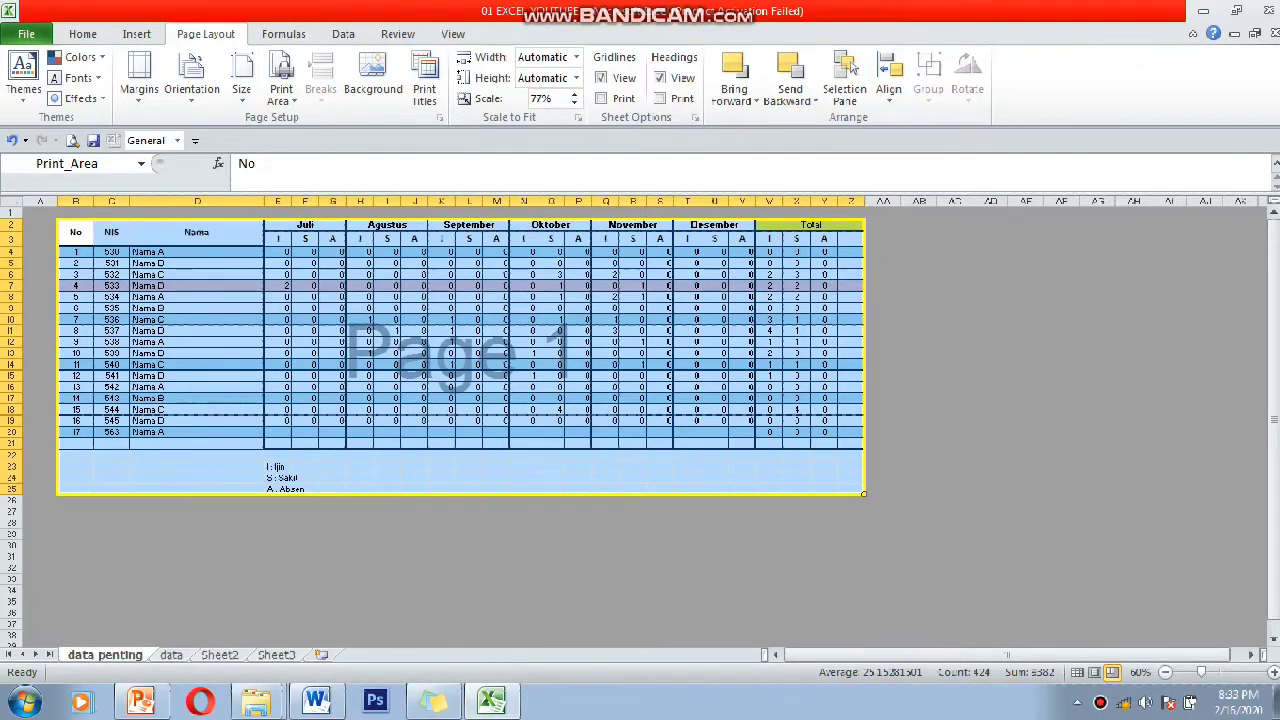
left_click(453, 34)
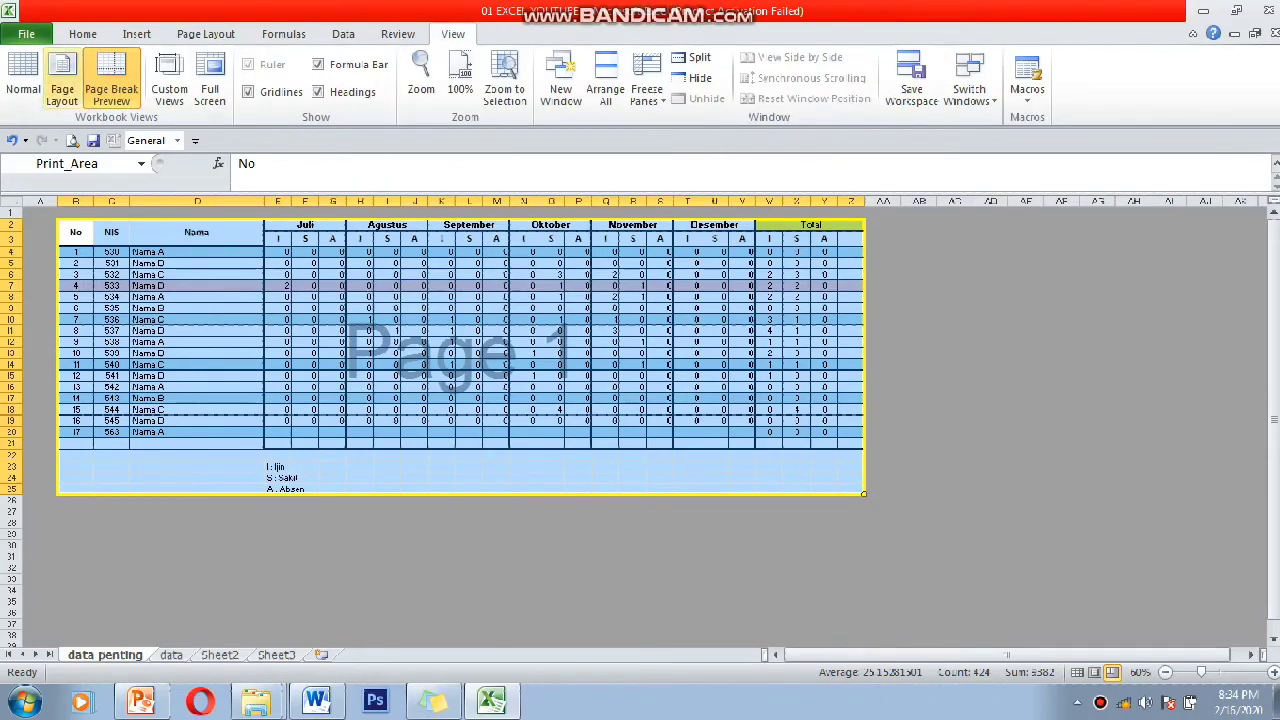
- Switch to Page Layout view and narrow column A until the sheet shows Page 1 of 1
left_click(61, 78)
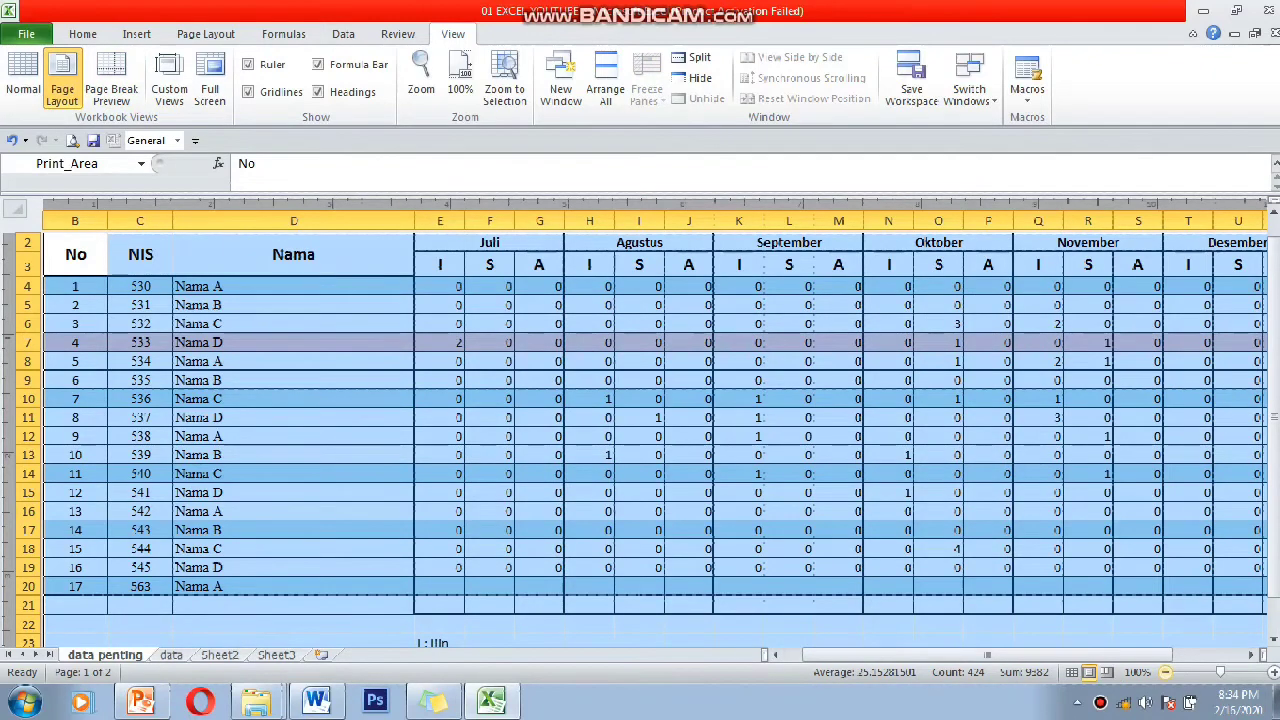
scroll(640, 430, "down", 1)
scroll(640, 430, "down", 1)
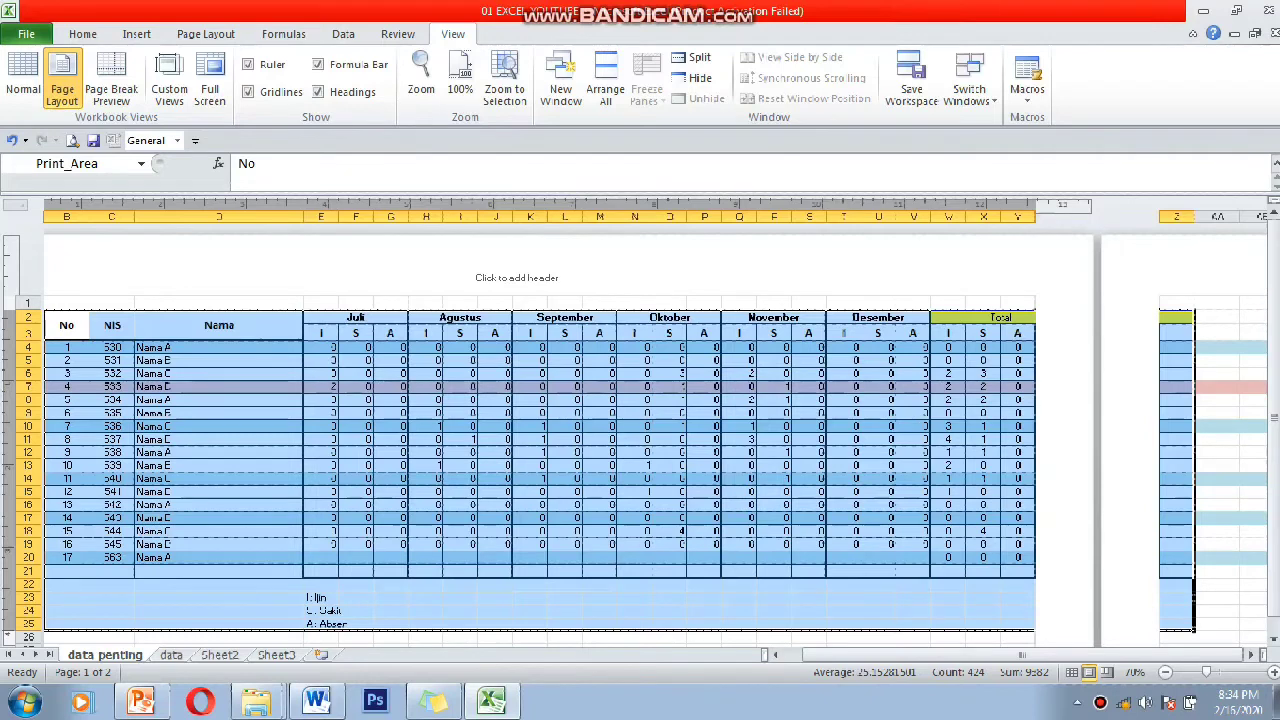
left_click_drag(1022, 654, 1005, 654)
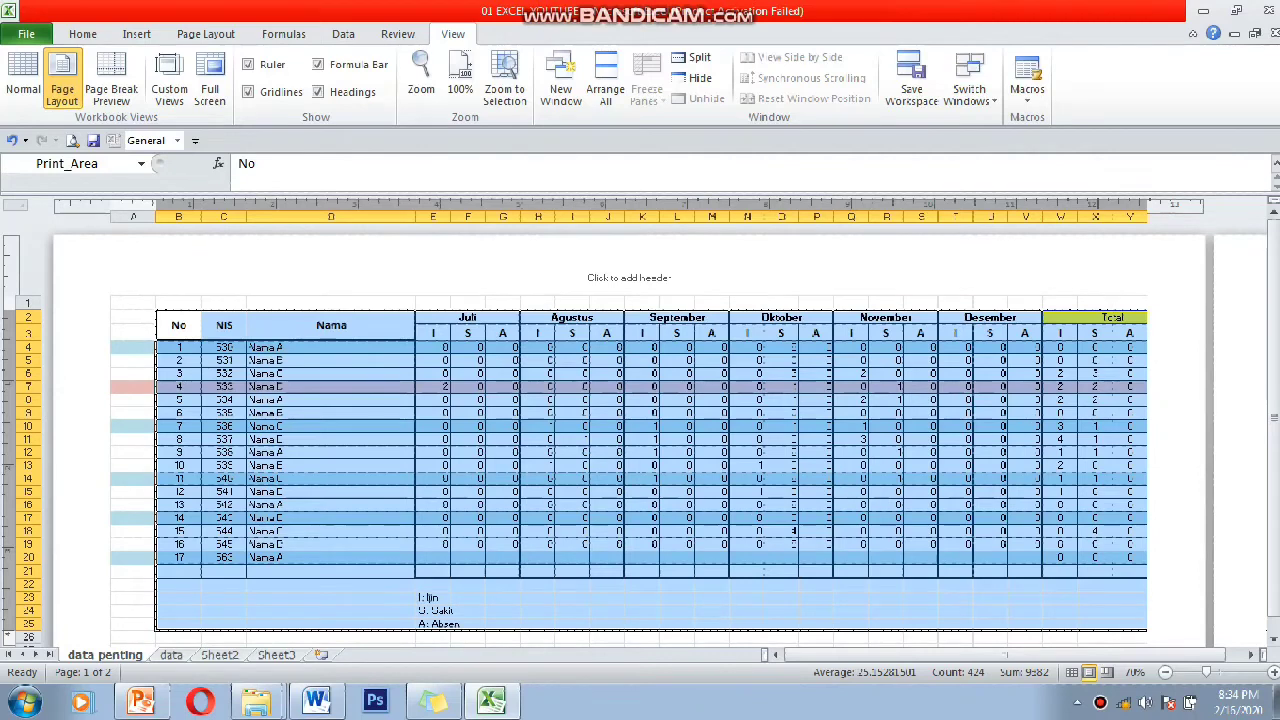
left_click_drag(155, 216, 116, 216)
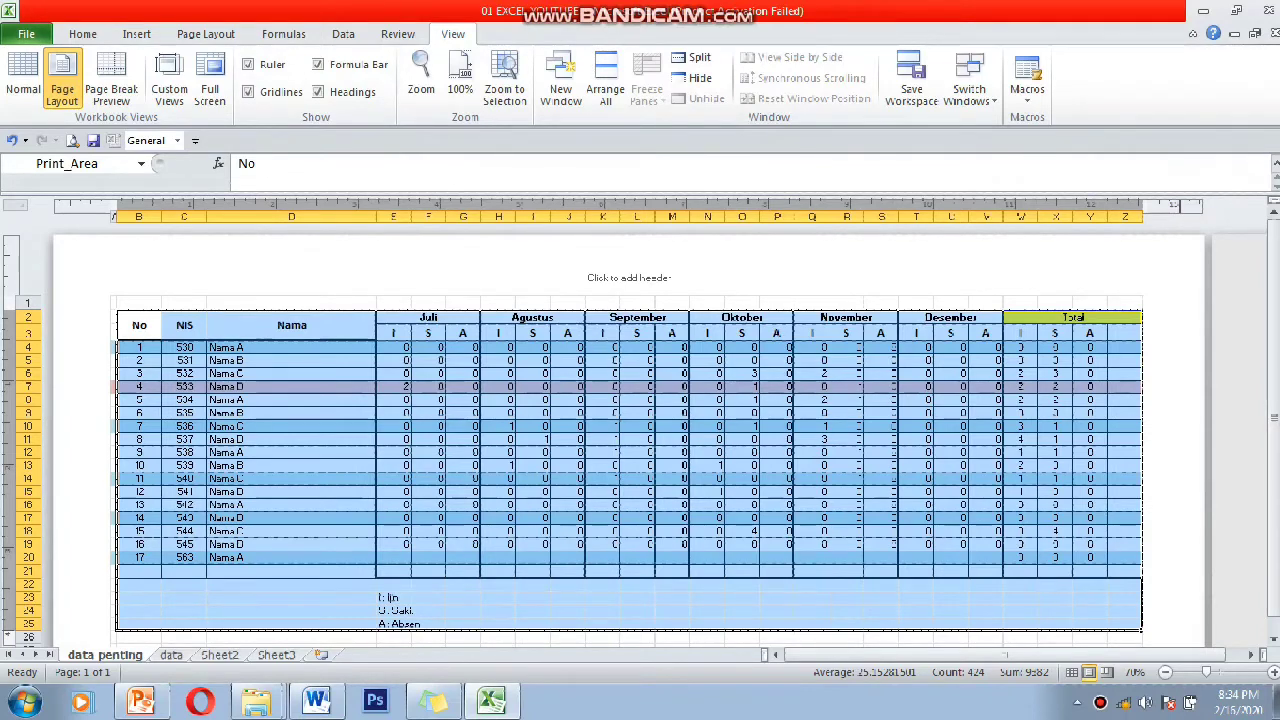
- Save the sheet as 01 EXCEL YOUTUBE.pdf and open it from the YOUTUBE folder in Adobe Reader
key("alt+f")
key("Down")
key("Down")
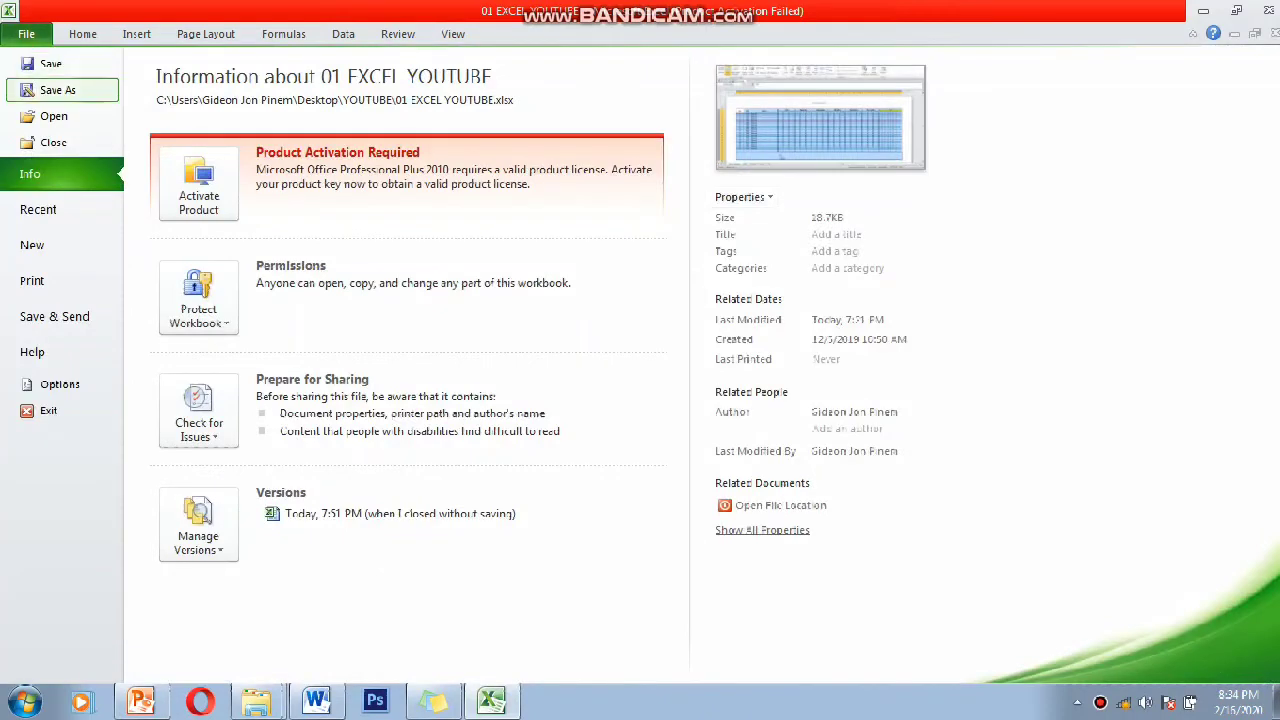
key("Return")
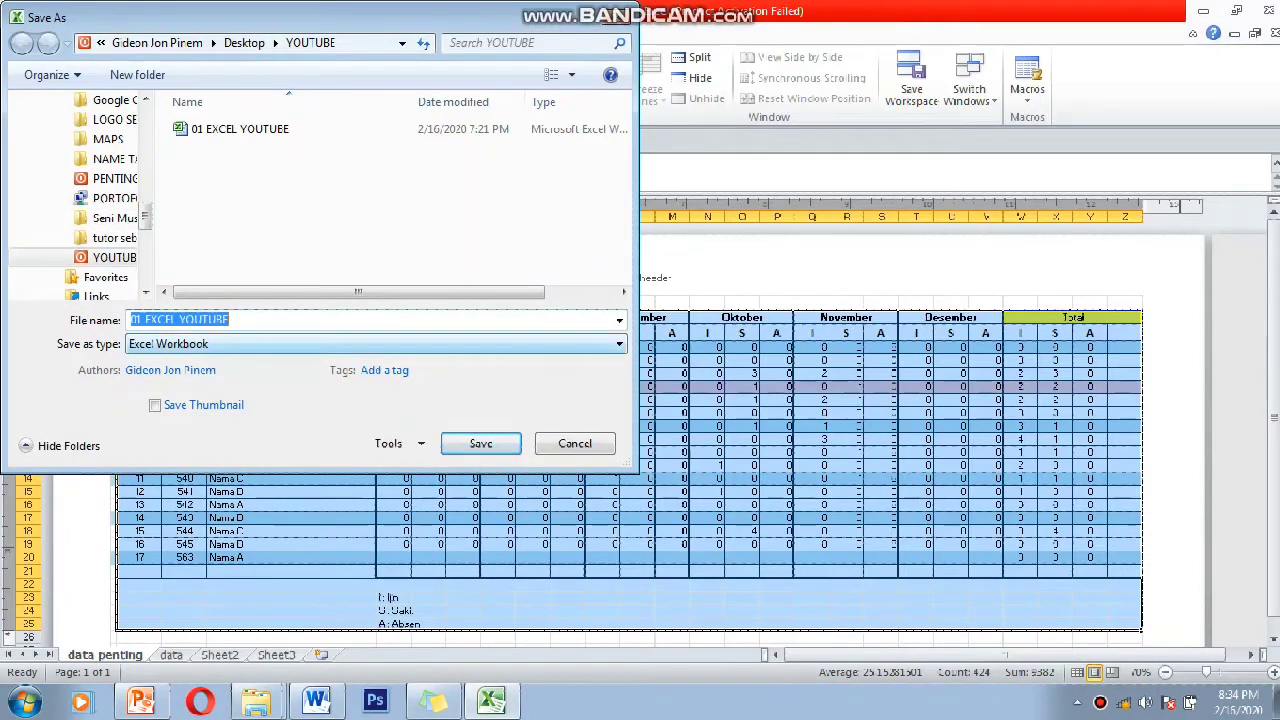
key("Tab")
key("alt+Down")
key("p")
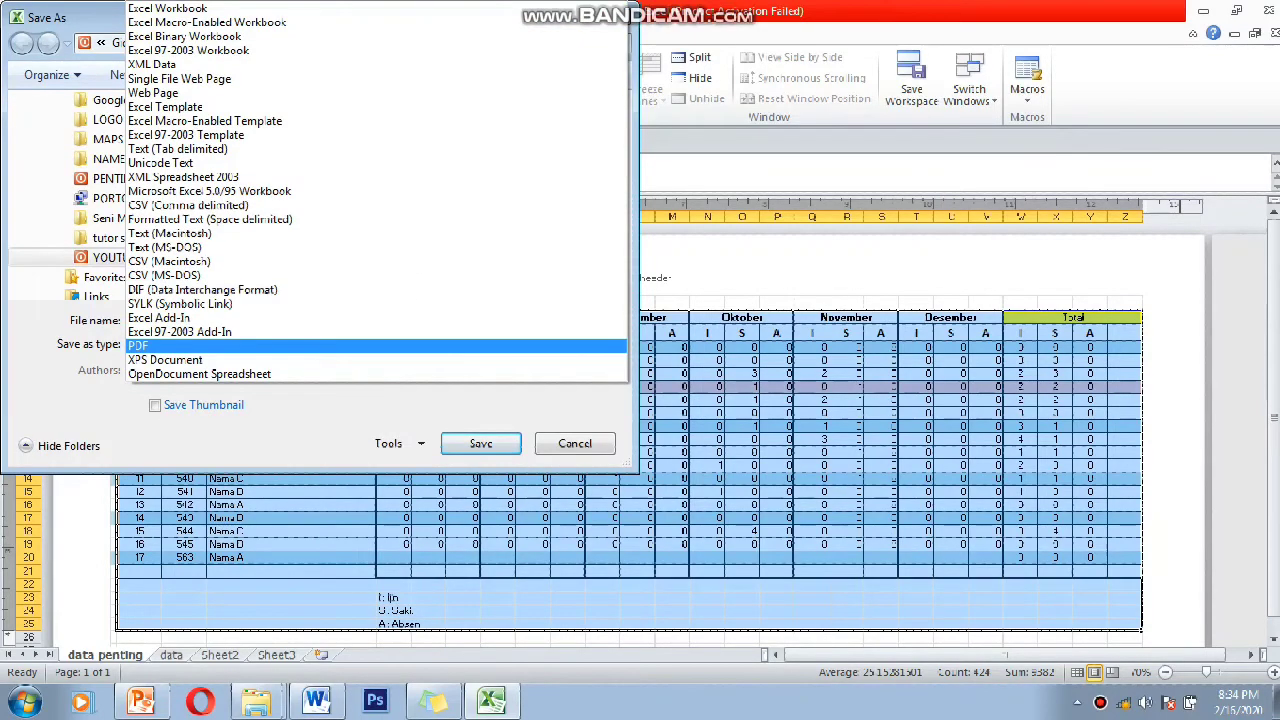
key("Return")
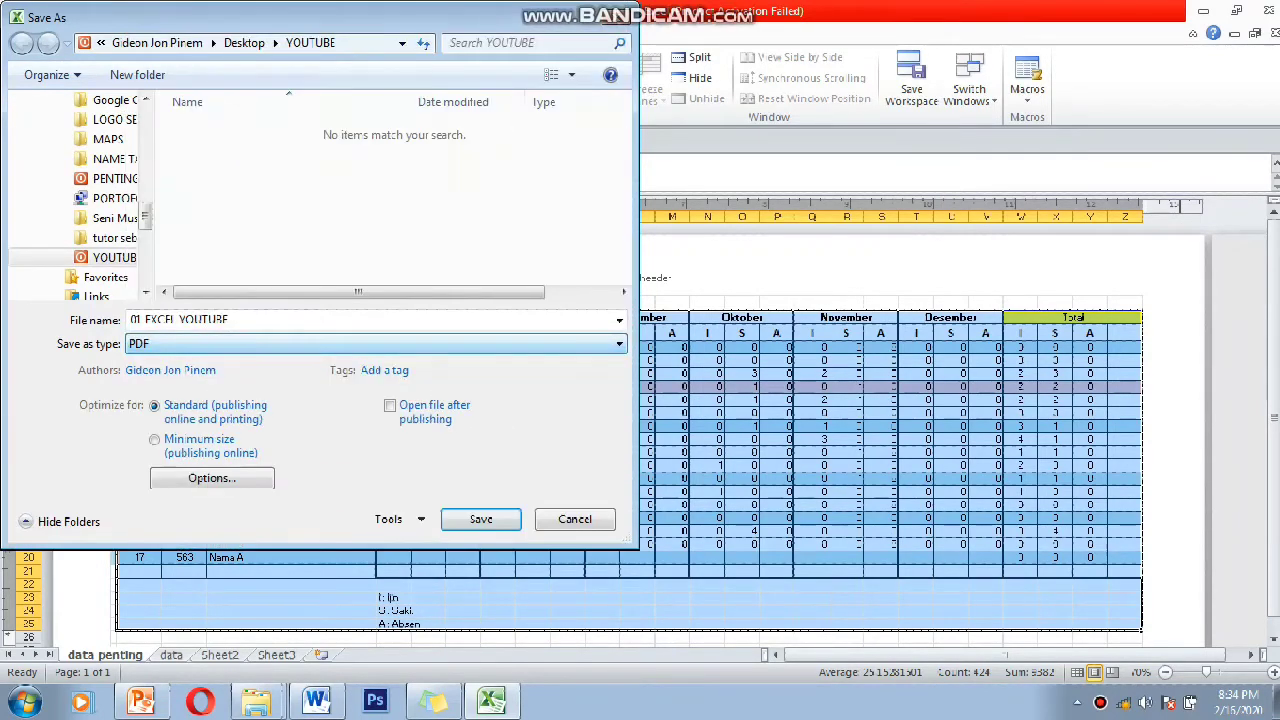
key("Return")
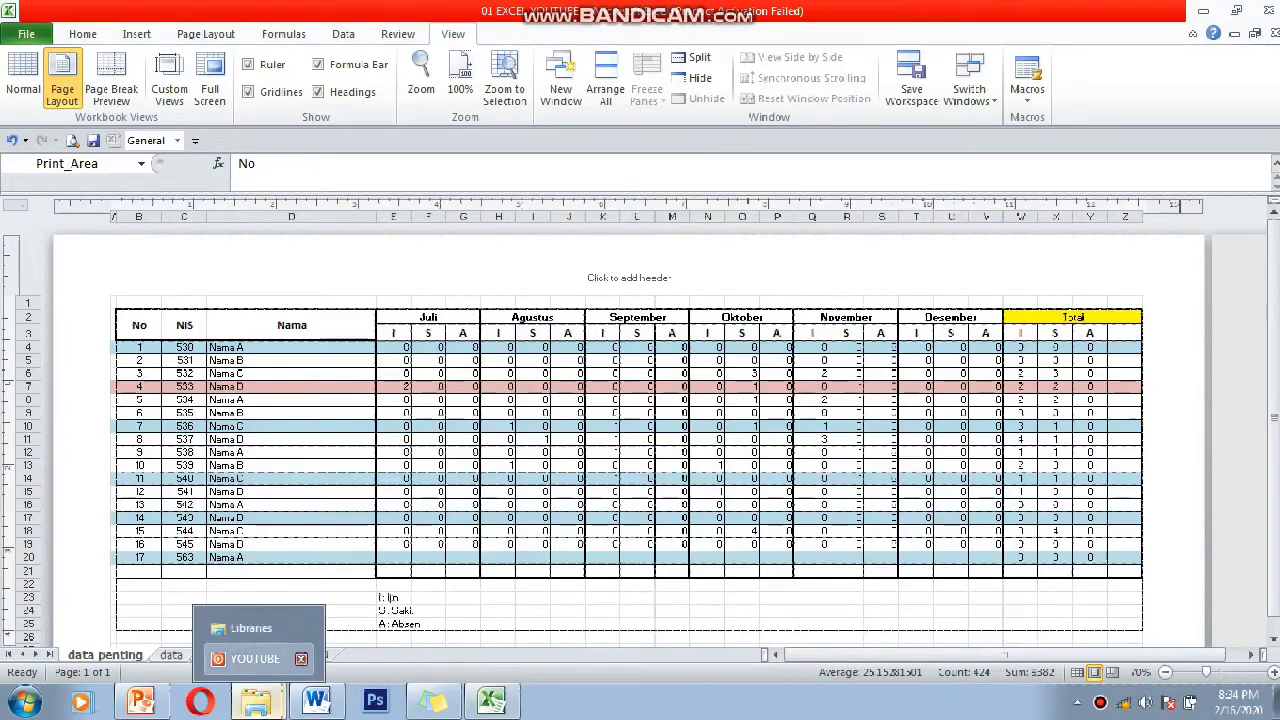
left_click(260, 654)
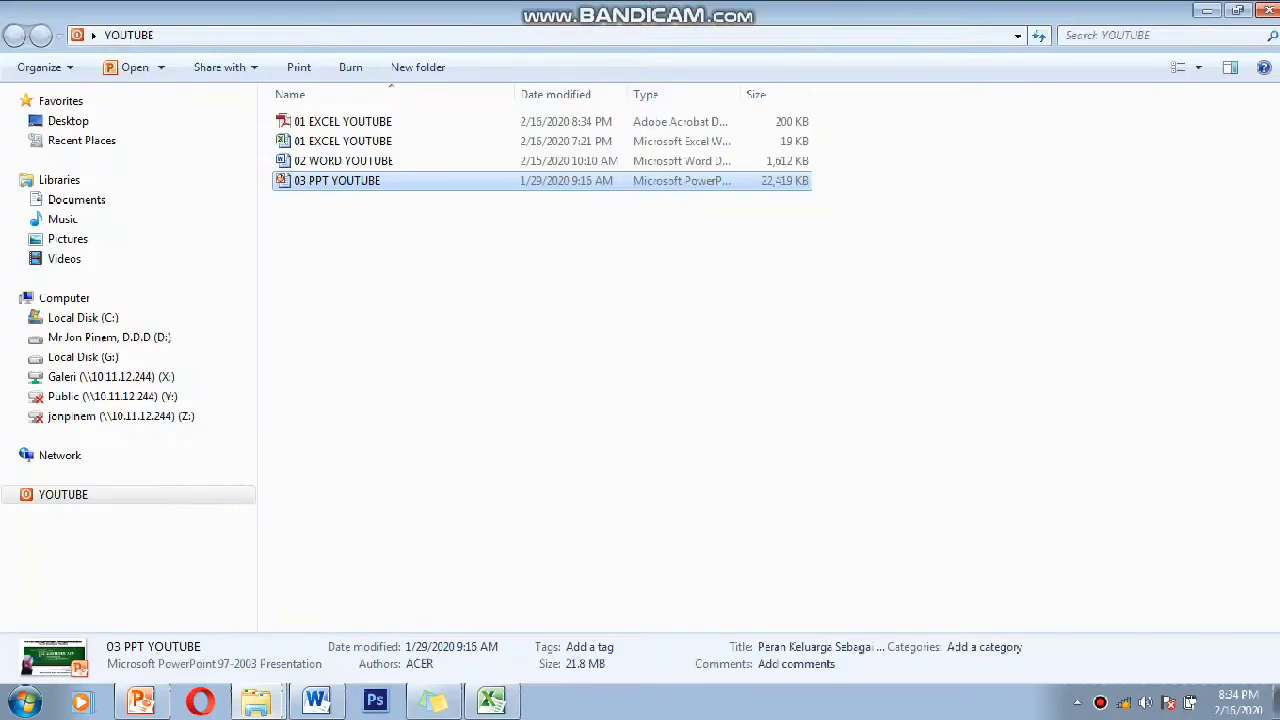
left_click(330, 122)
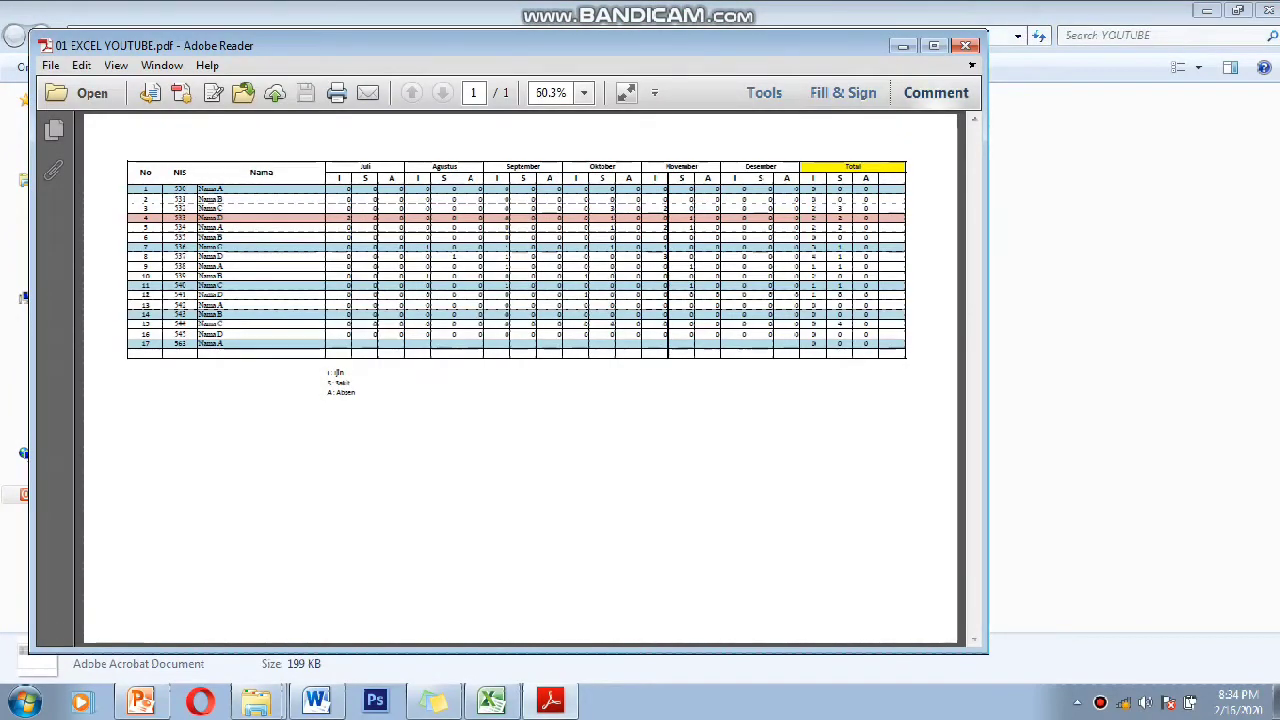
- Maximize the PDF to check the table, then minimize Reader, the folder window and Excel
left_click(933, 45)
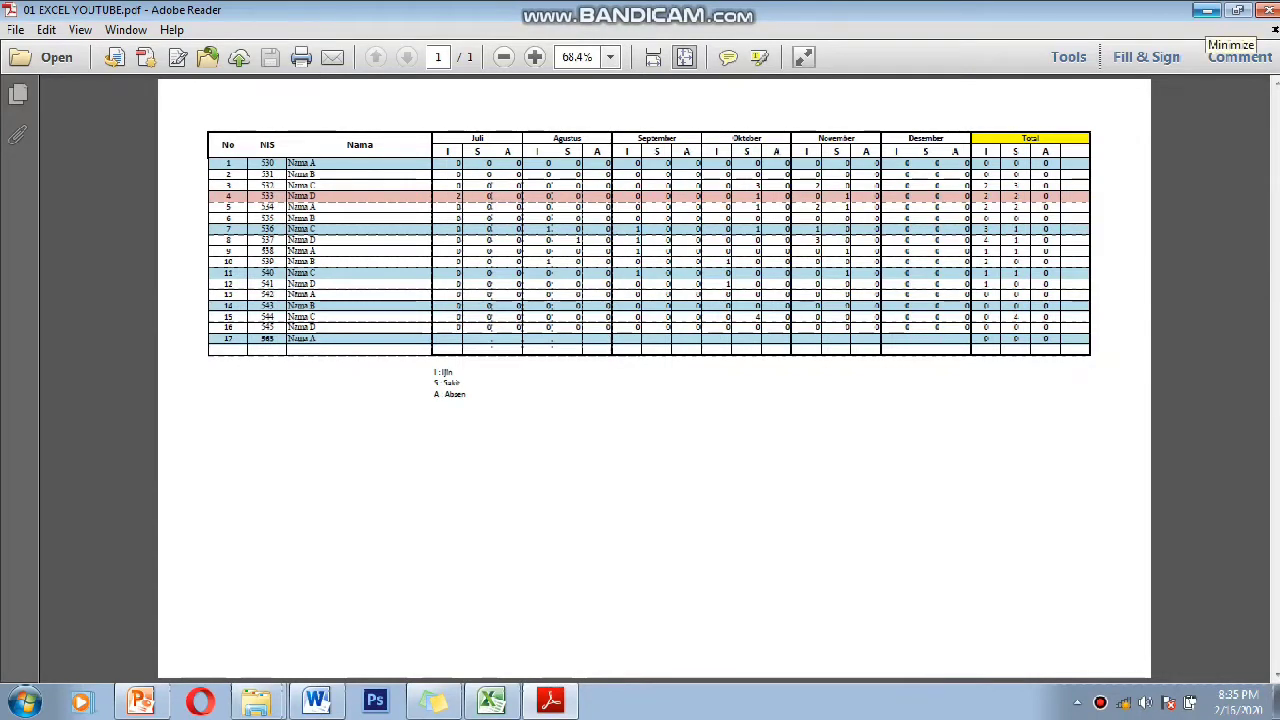
left_click(1207, 10)
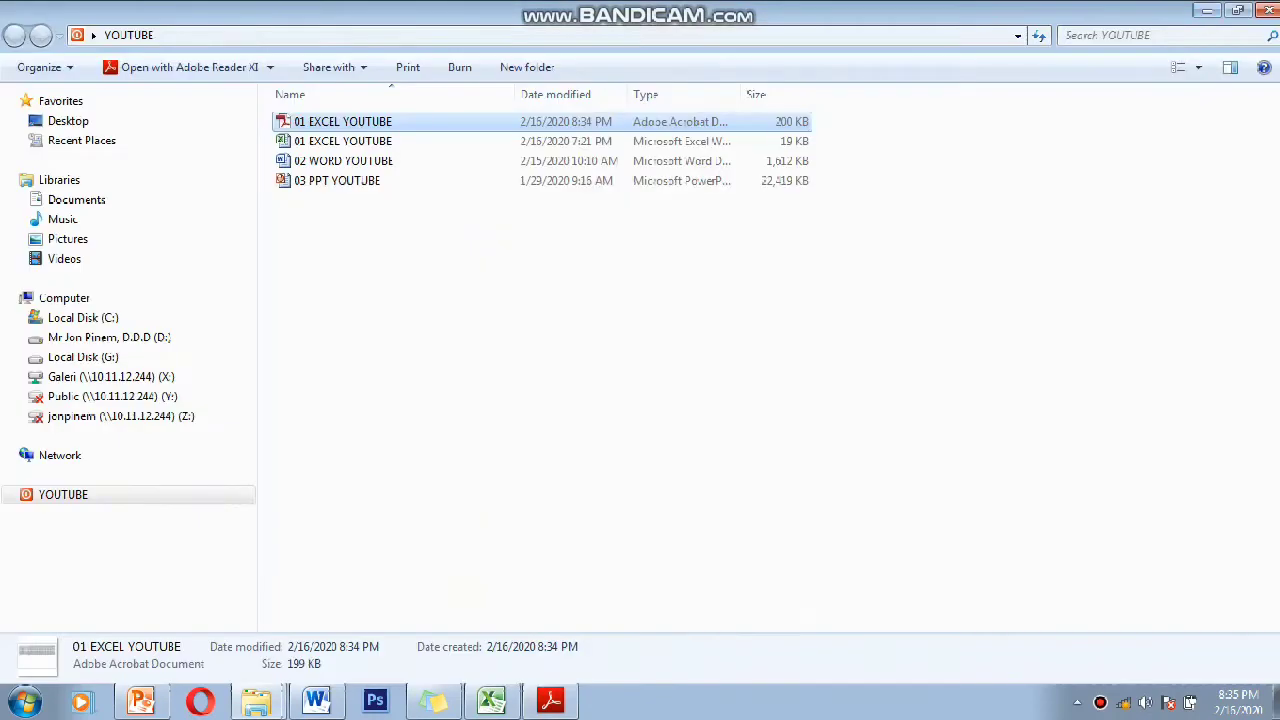
left_click(1207, 10)
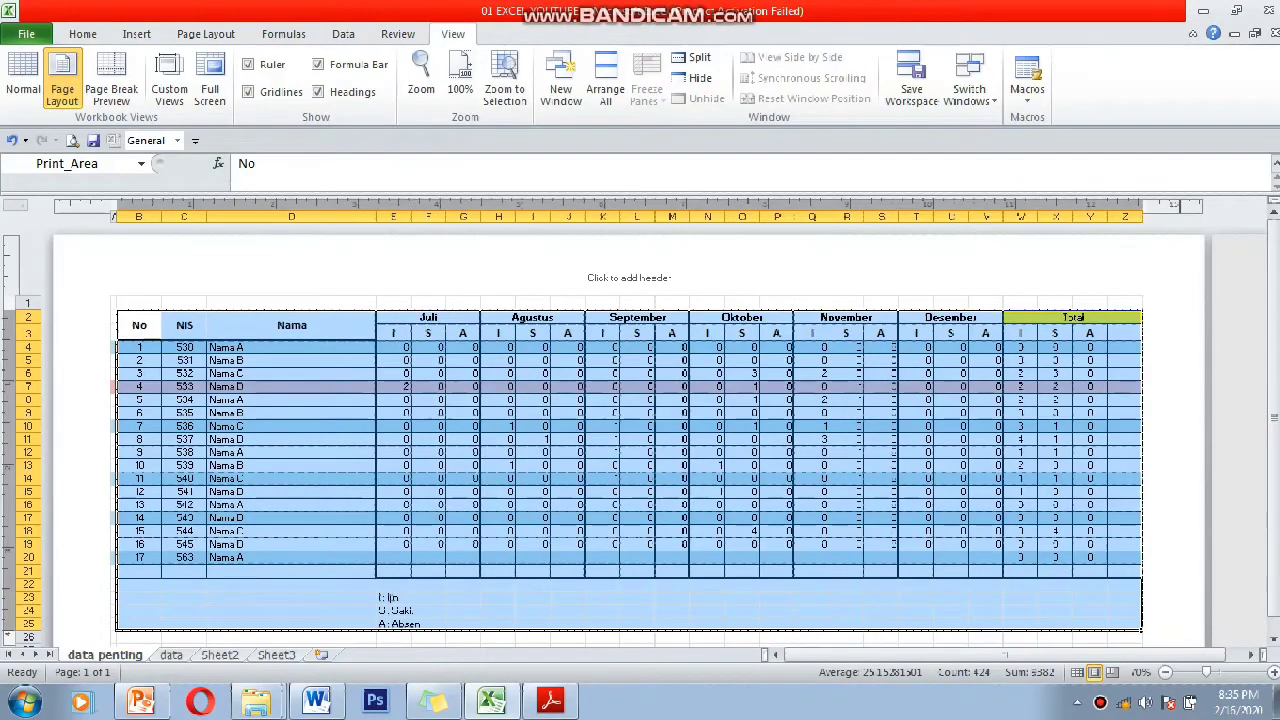
left_click(1207, 10)
- Bring up the Word thesis and publish it as 02 WORD YOUTUBE.pdf with PDF file type
left_click(316, 700)
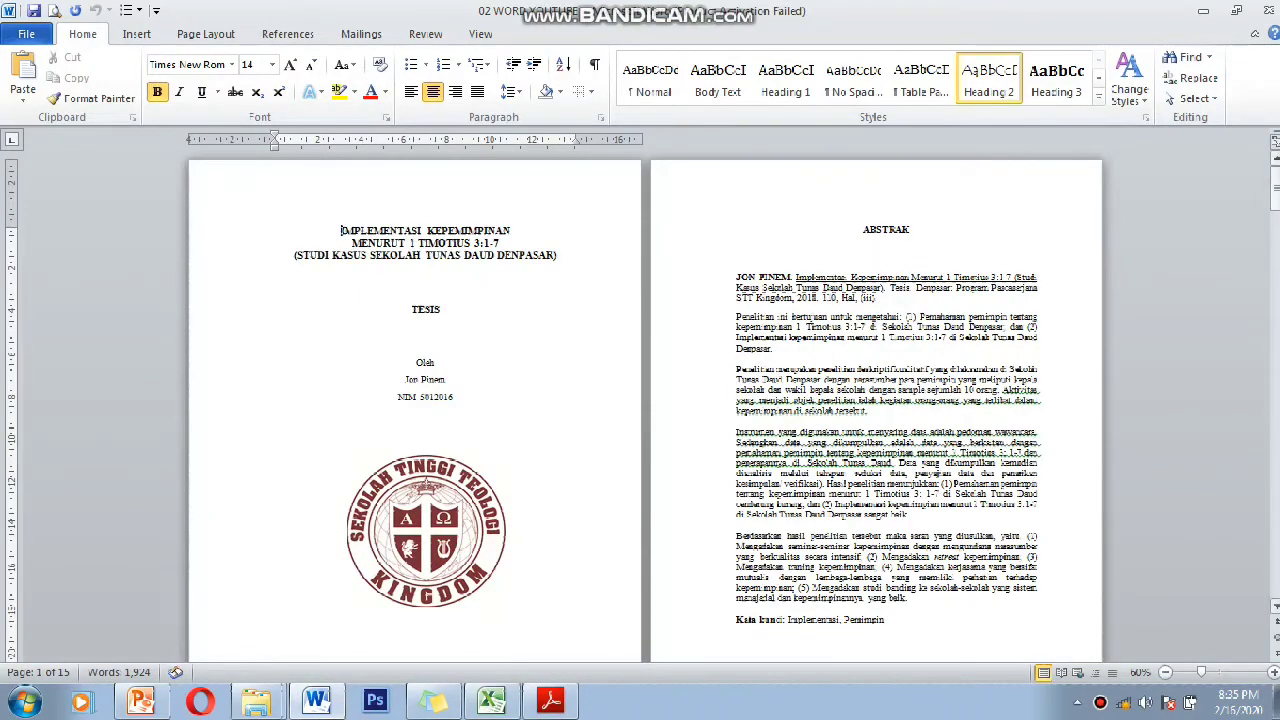
mouse_move(1275, 190)
left_mouse_down()
mouse_move(1275, 535)
mouse_move(1275, 300)
left_mouse_up()
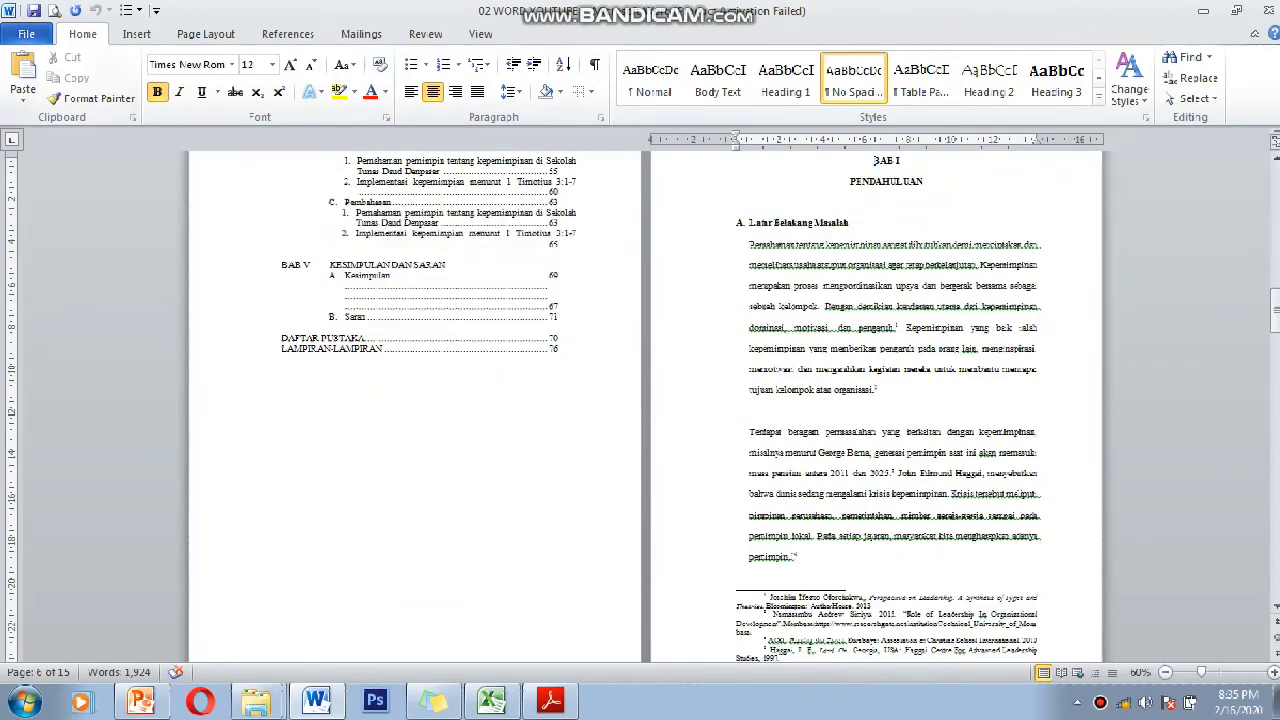
left_click(26, 34)
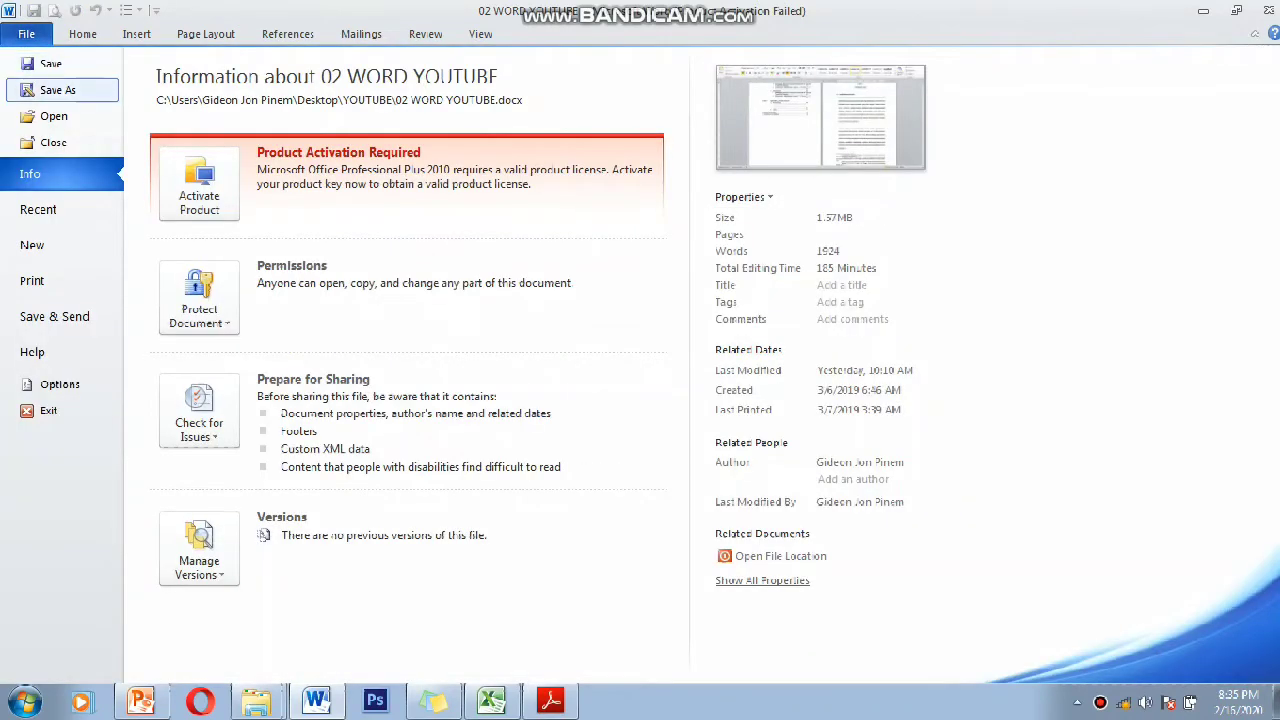
left_click(26, 34)
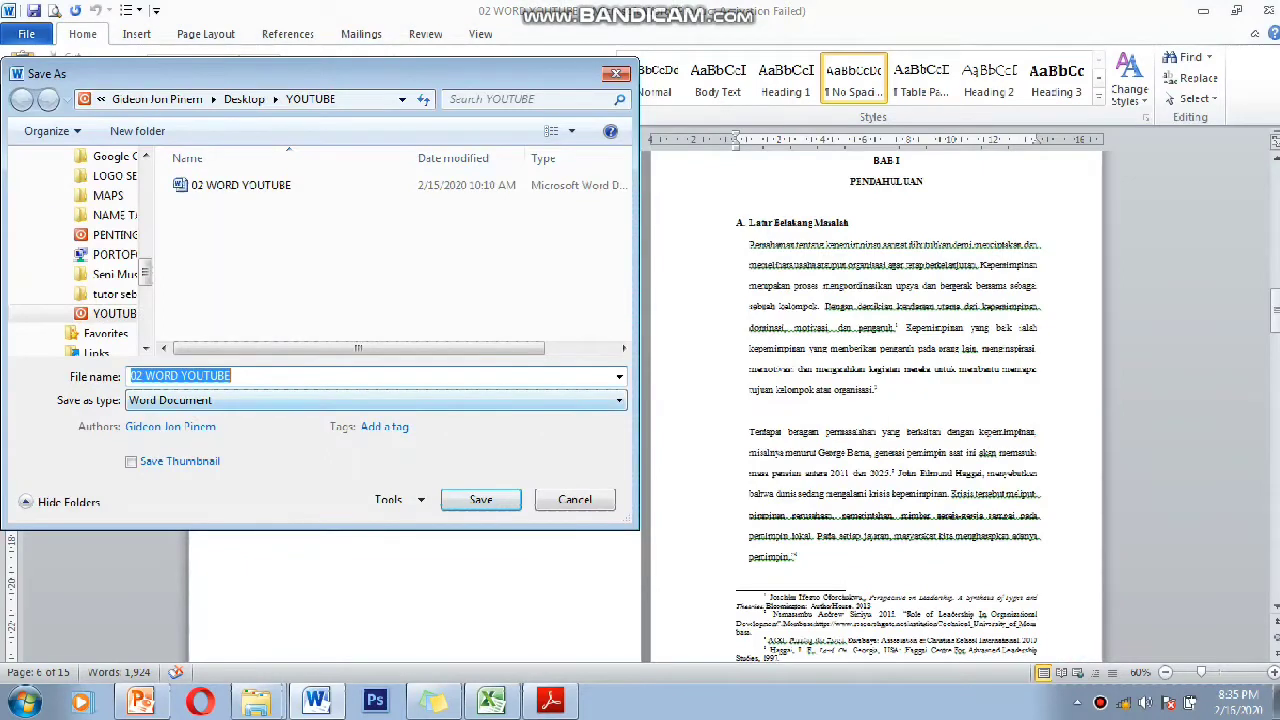
left_click(375, 400)
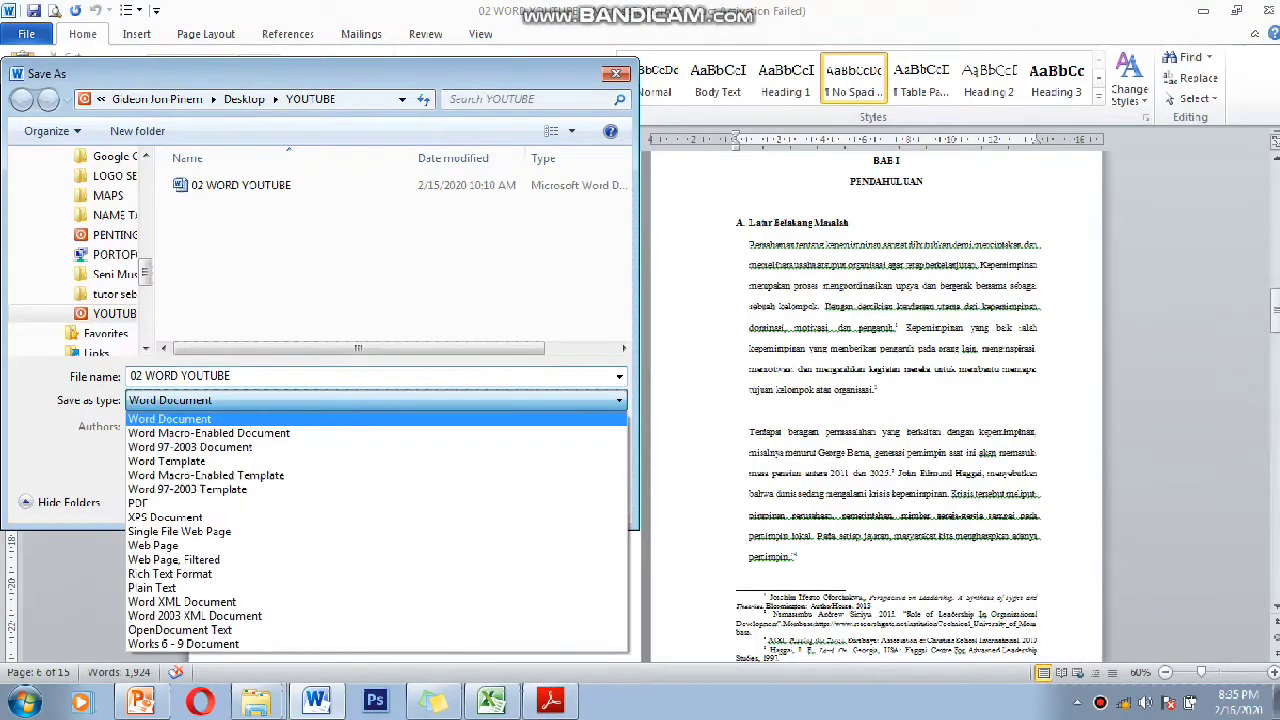
left_click(180, 502)
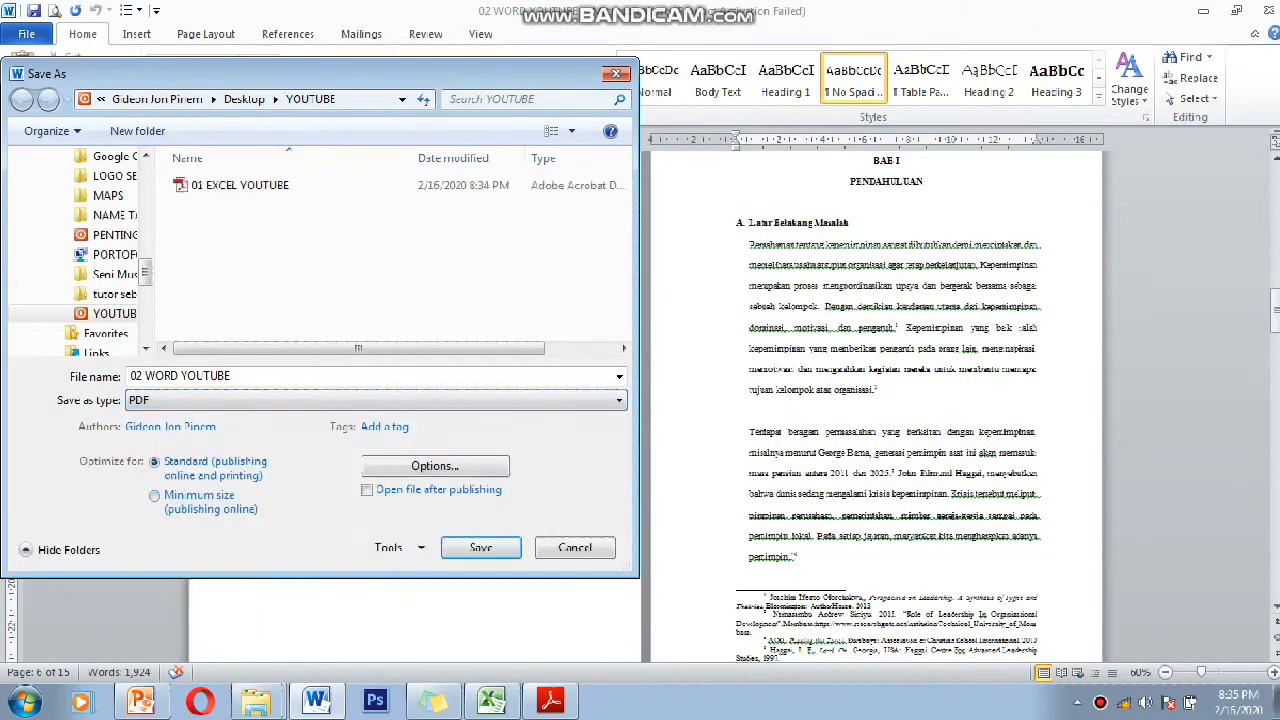
left_click(480, 547)
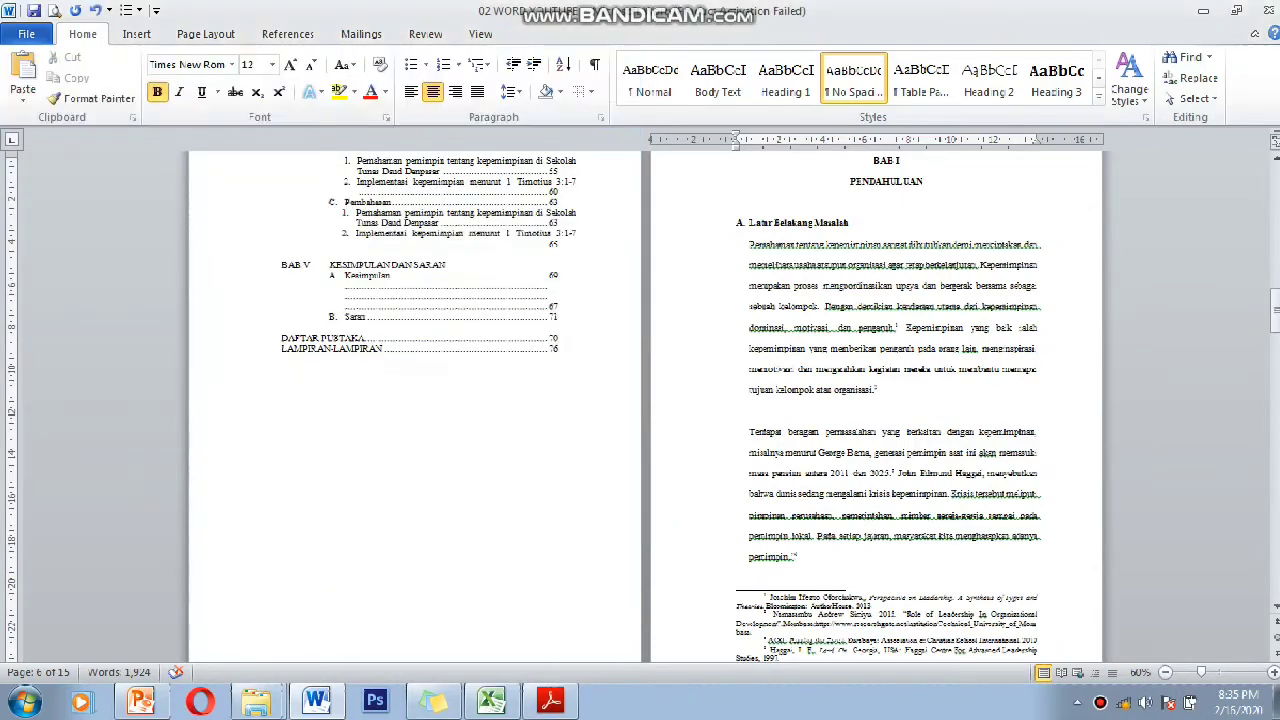
mouse_move(256, 701)
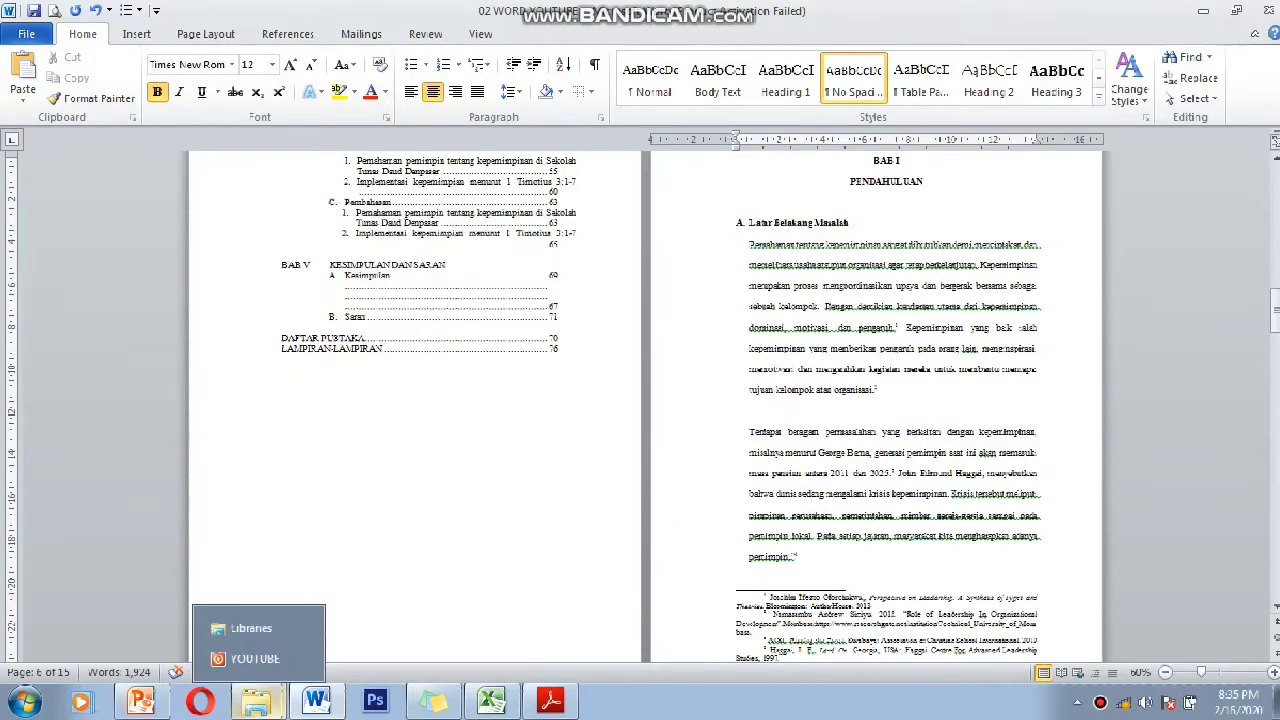
- Open 02 WORD YOUTUBE.pdf from the YOUTUBE folder, scroll through pages 1–3, then minimize both windows
left_click(250, 658)
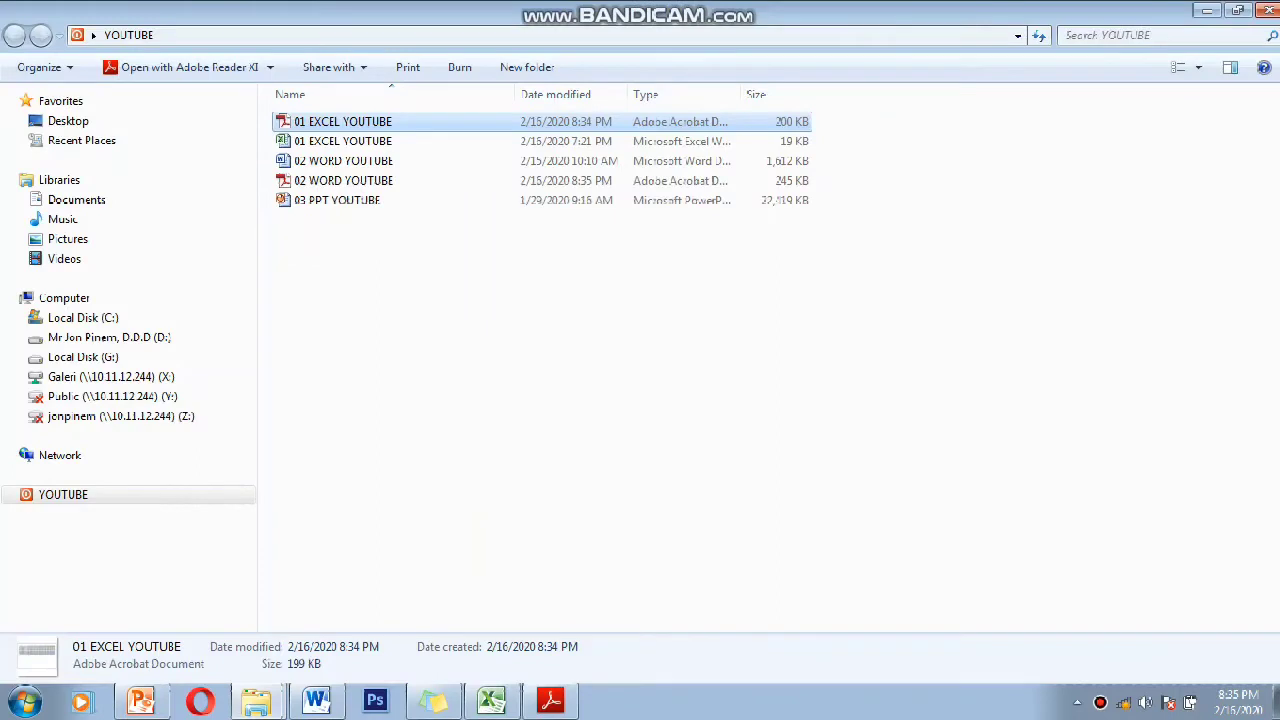
left_click(343, 180)
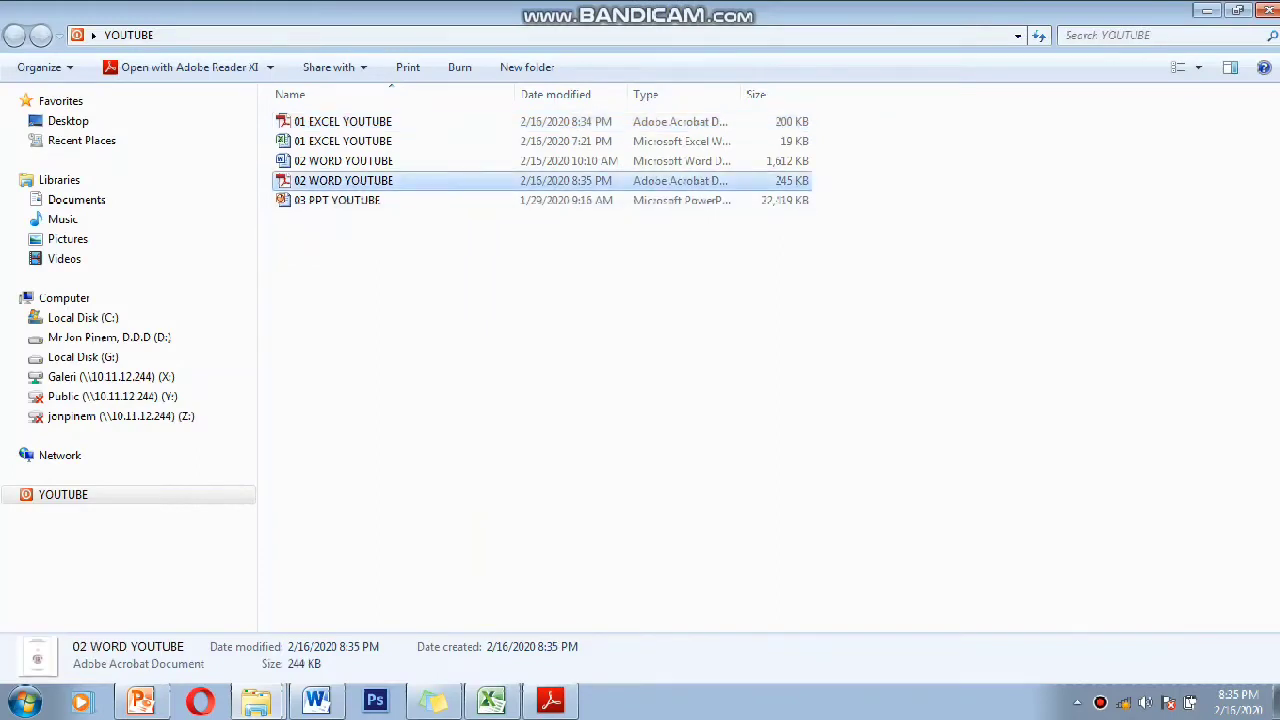
key("Return")
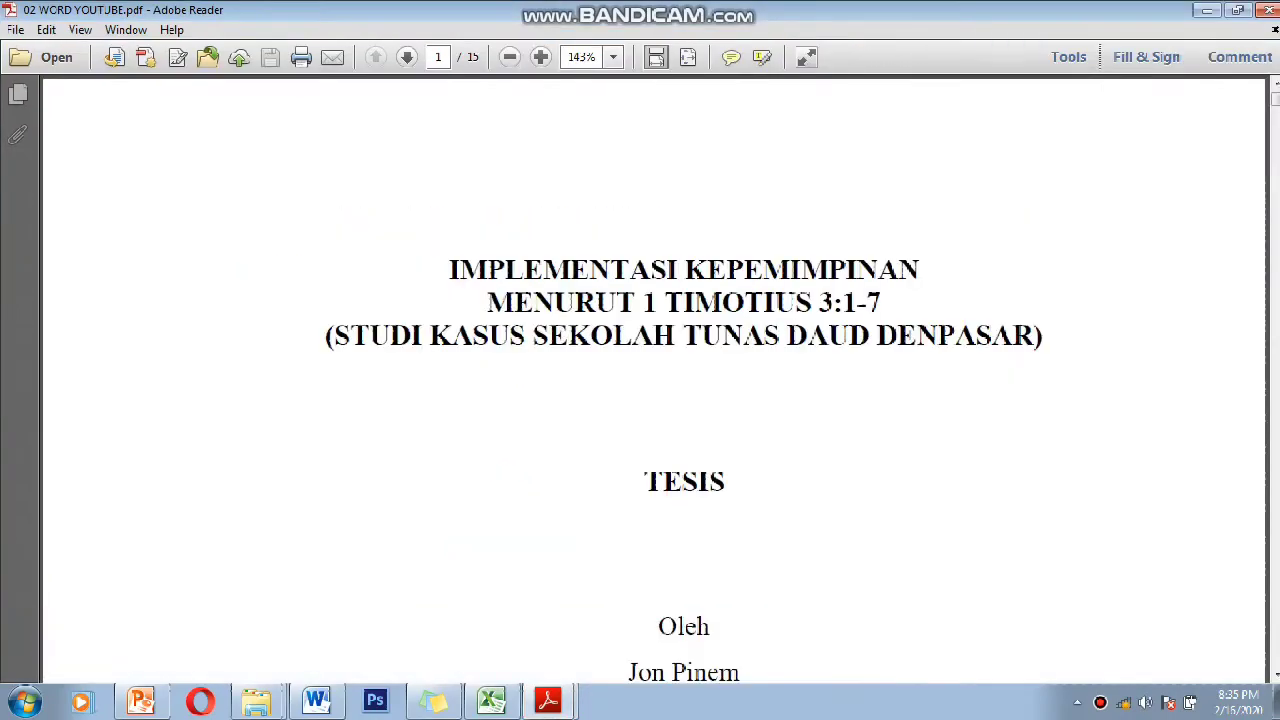
scroll(654, 376, "down", 10)
scroll(654, 376, "down", 10)
scroll(654, 376, "down", 10)
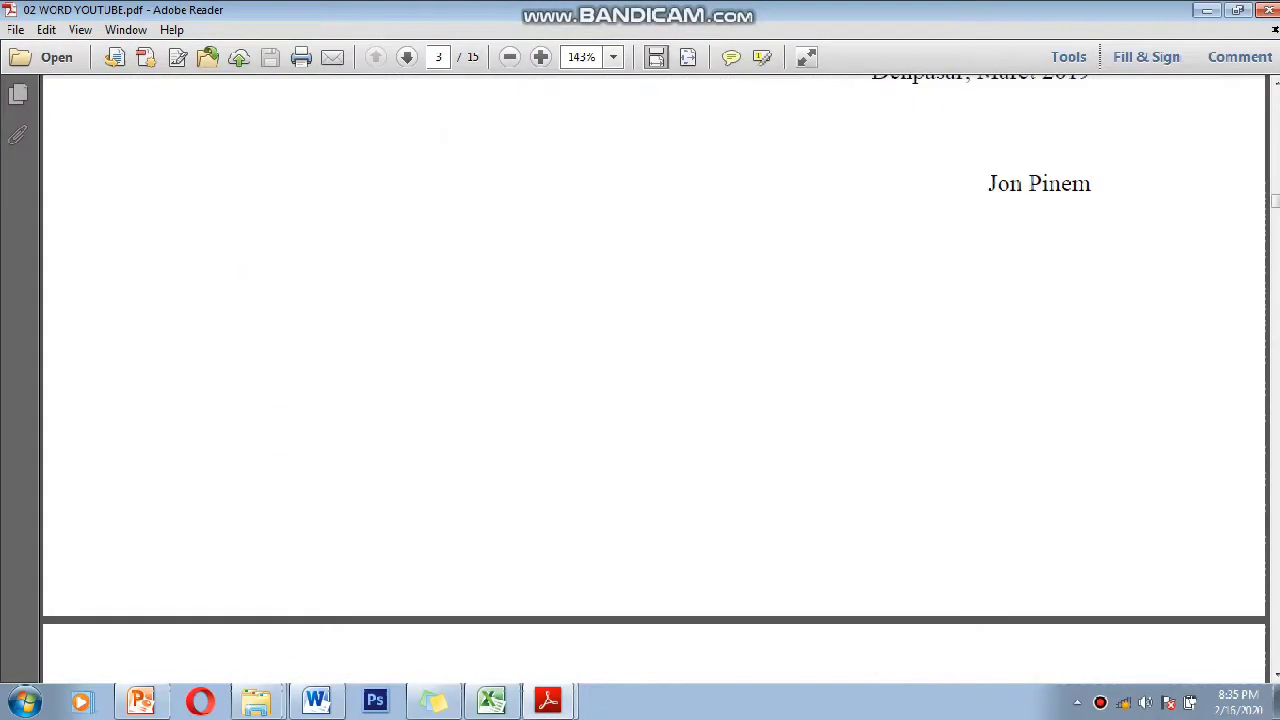
left_click(1207, 10)
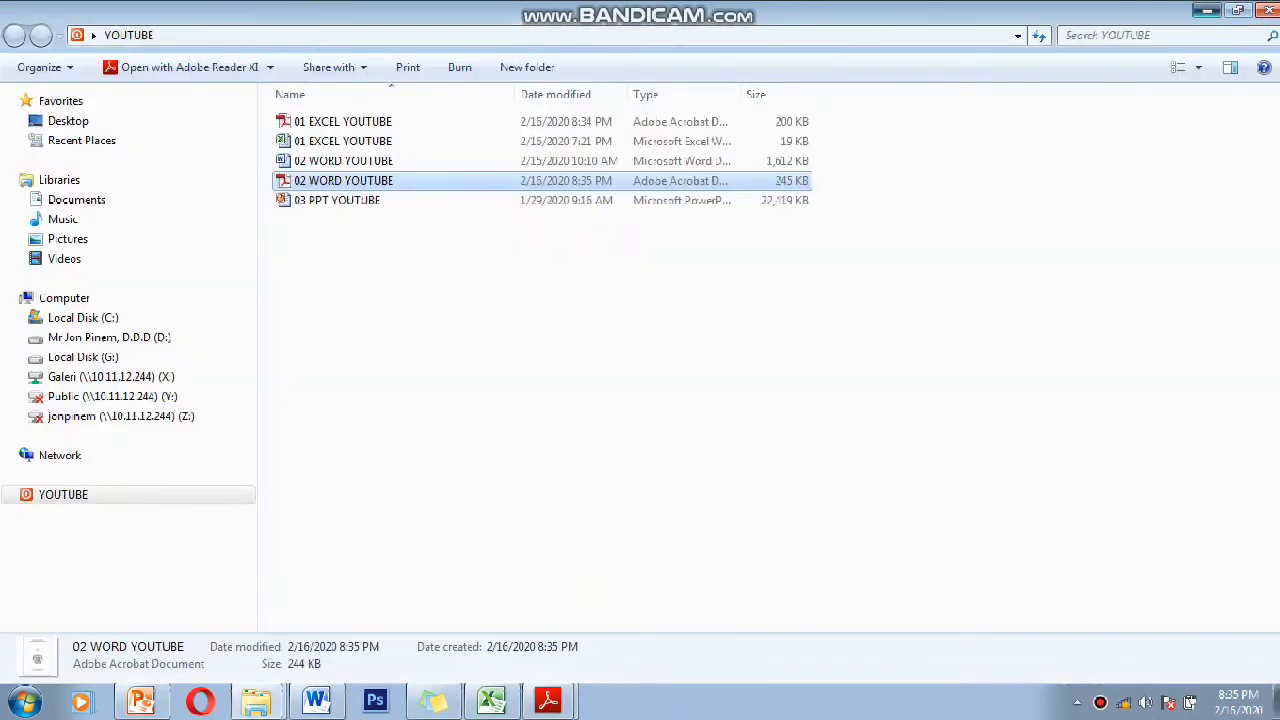
left_click(1207, 10)
- Set the thesis aside and save the 03 PPT YOUTUBE presentation with the PDF file type via Save As
left_click(1203, 10)
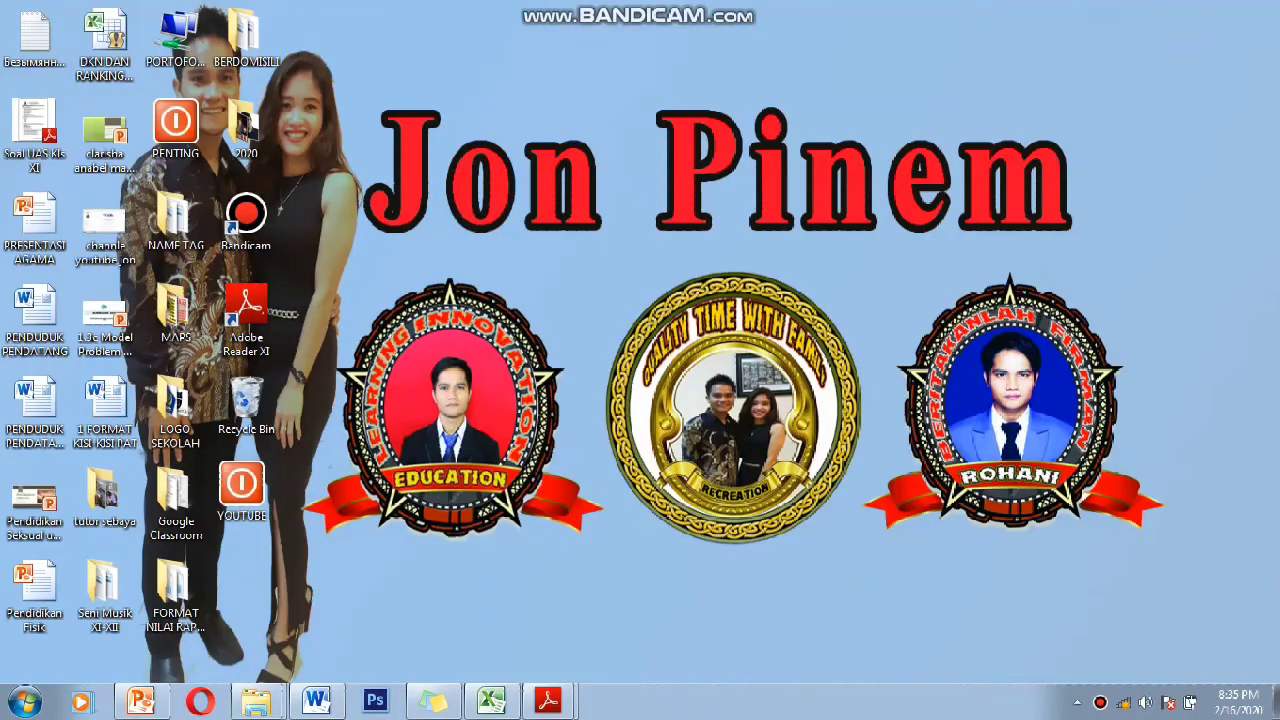
left_click(141, 701)
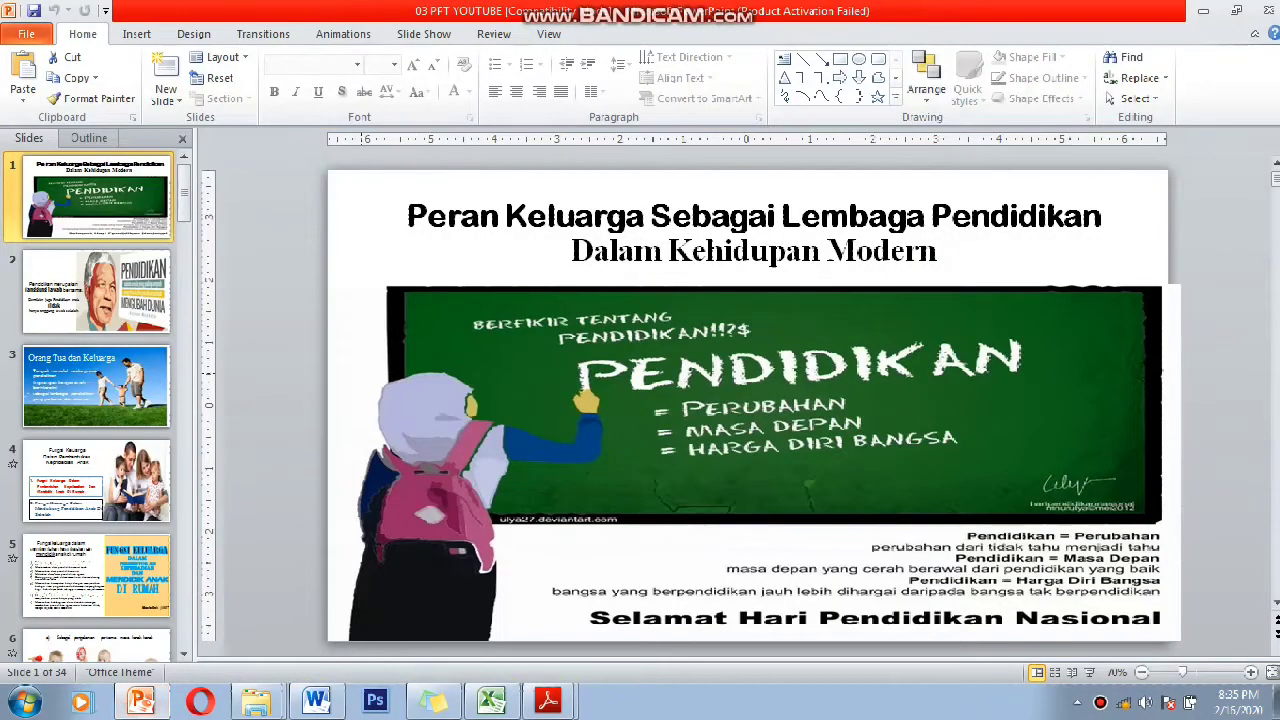
left_click(26, 34)
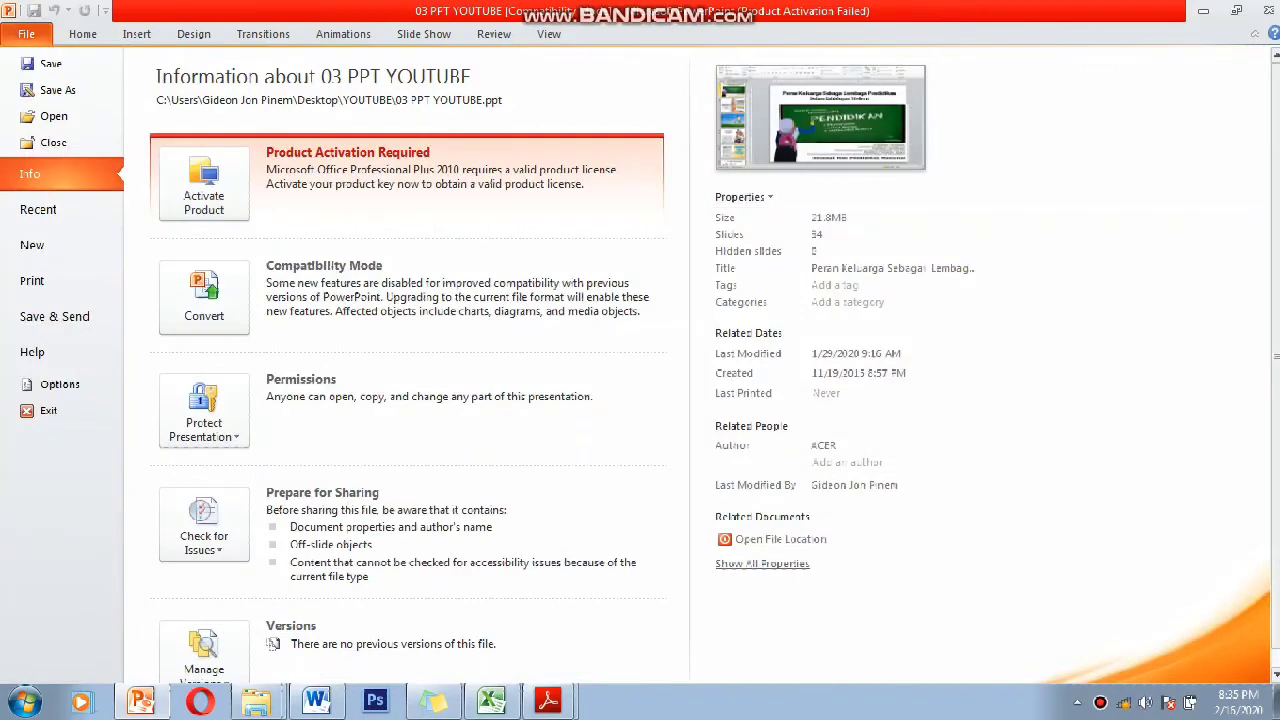
left_click(57, 89)
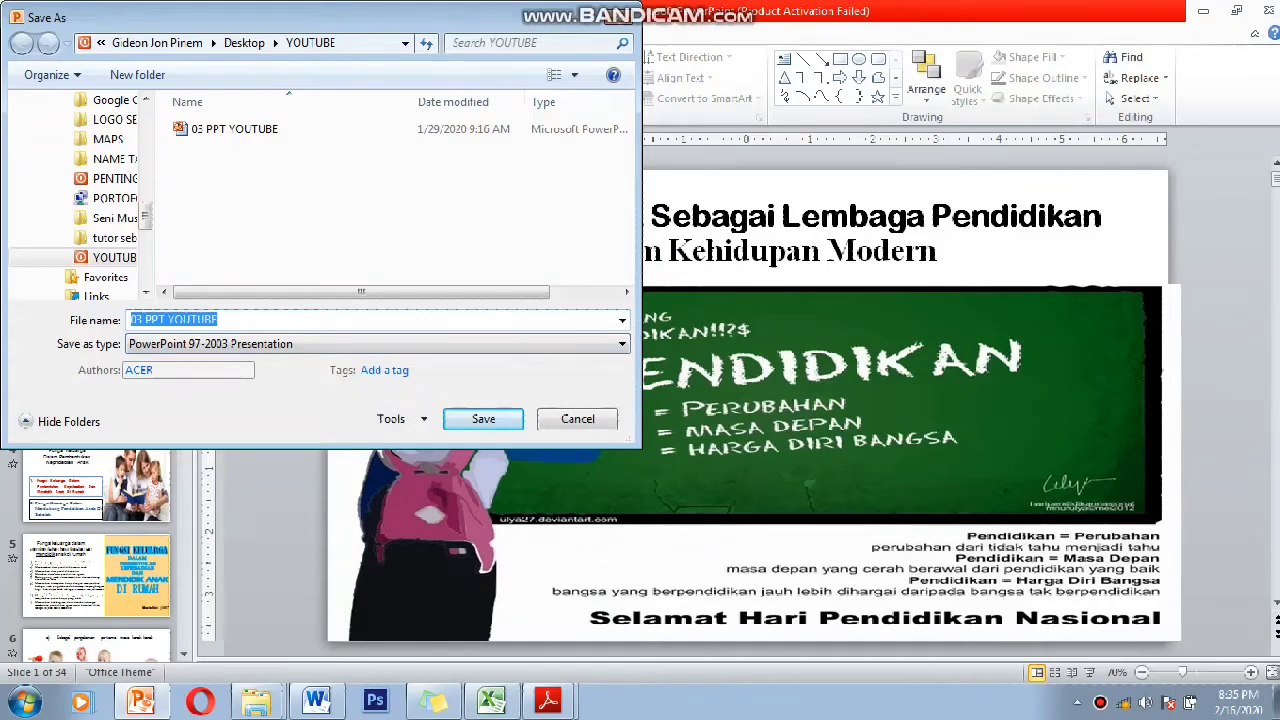
left_click(300, 343)
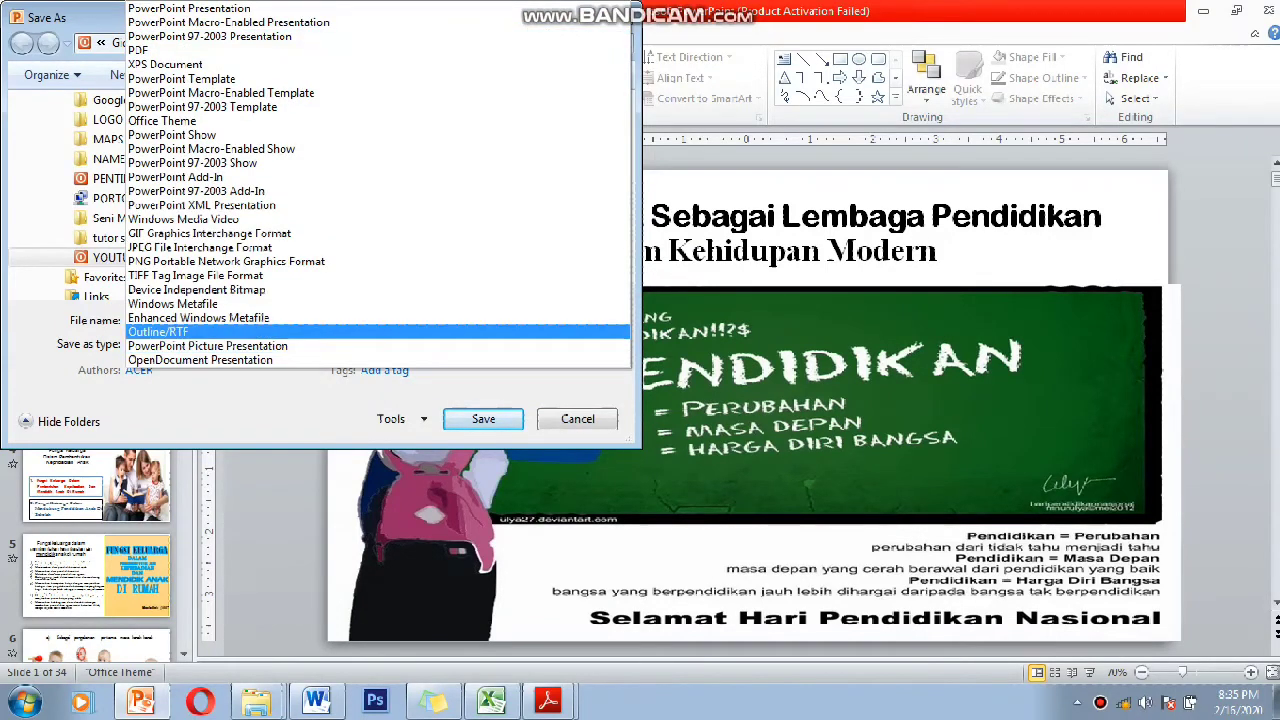
left_click(180, 50)
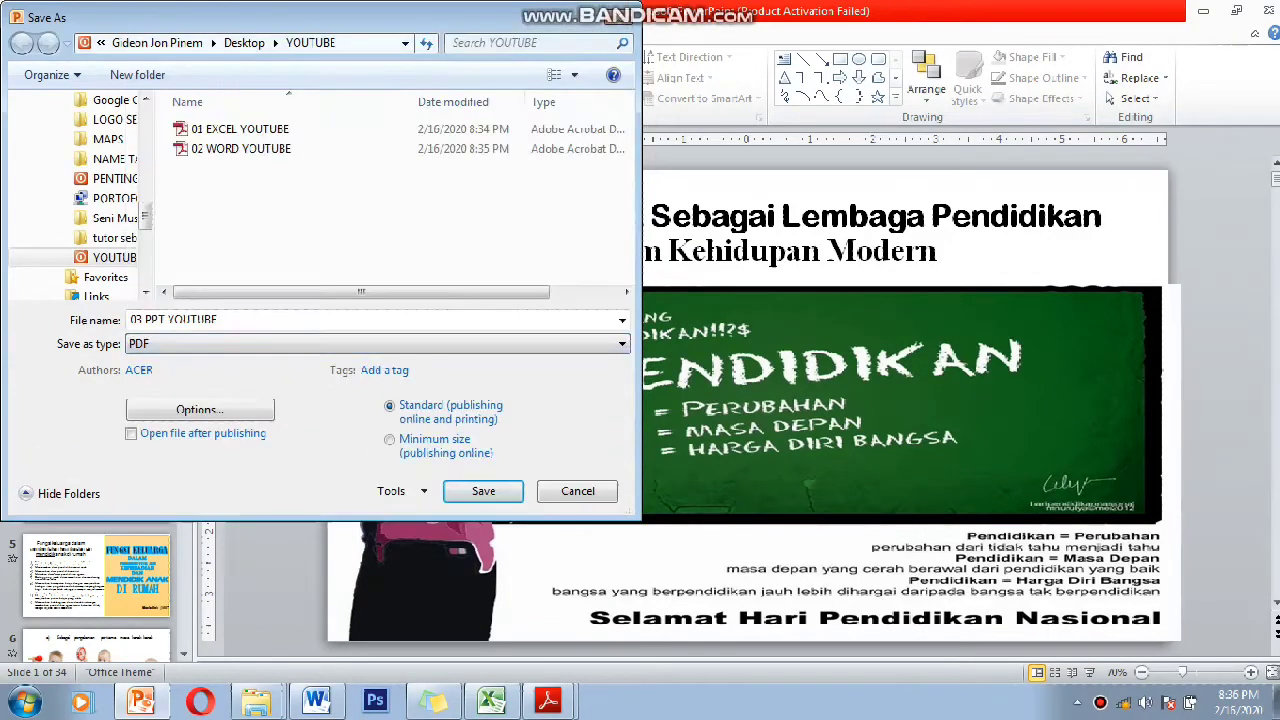
left_click(483, 491)
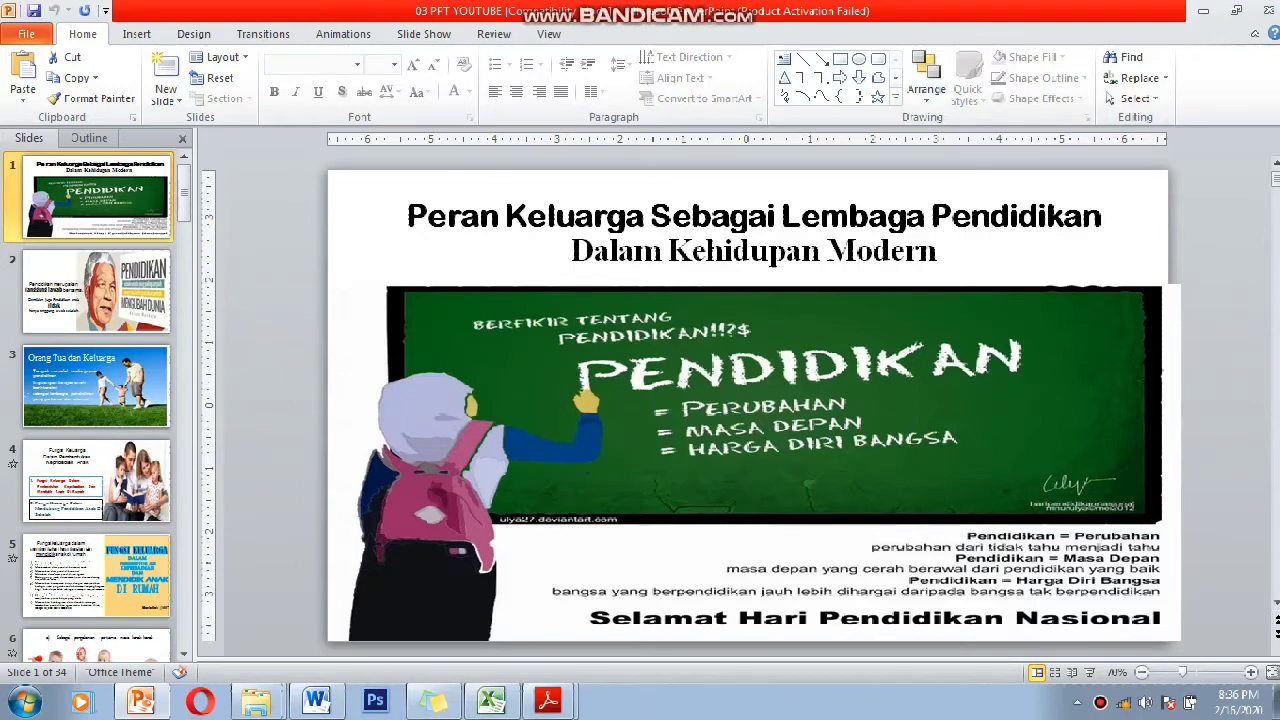
- Open 03 PPT YOUTUBE.pdf from the YOUTUBE folder in Adobe Reader
left_click(256, 700)
left_click(265, 654)
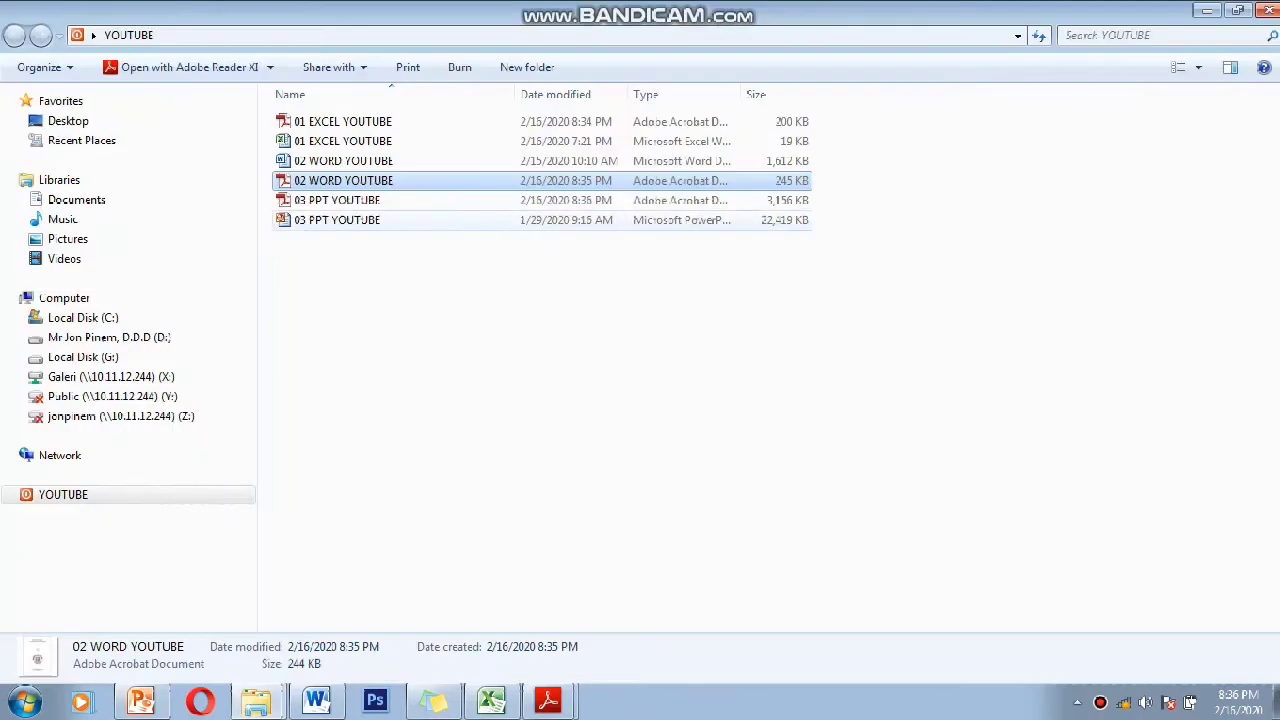
left_click(337, 200)
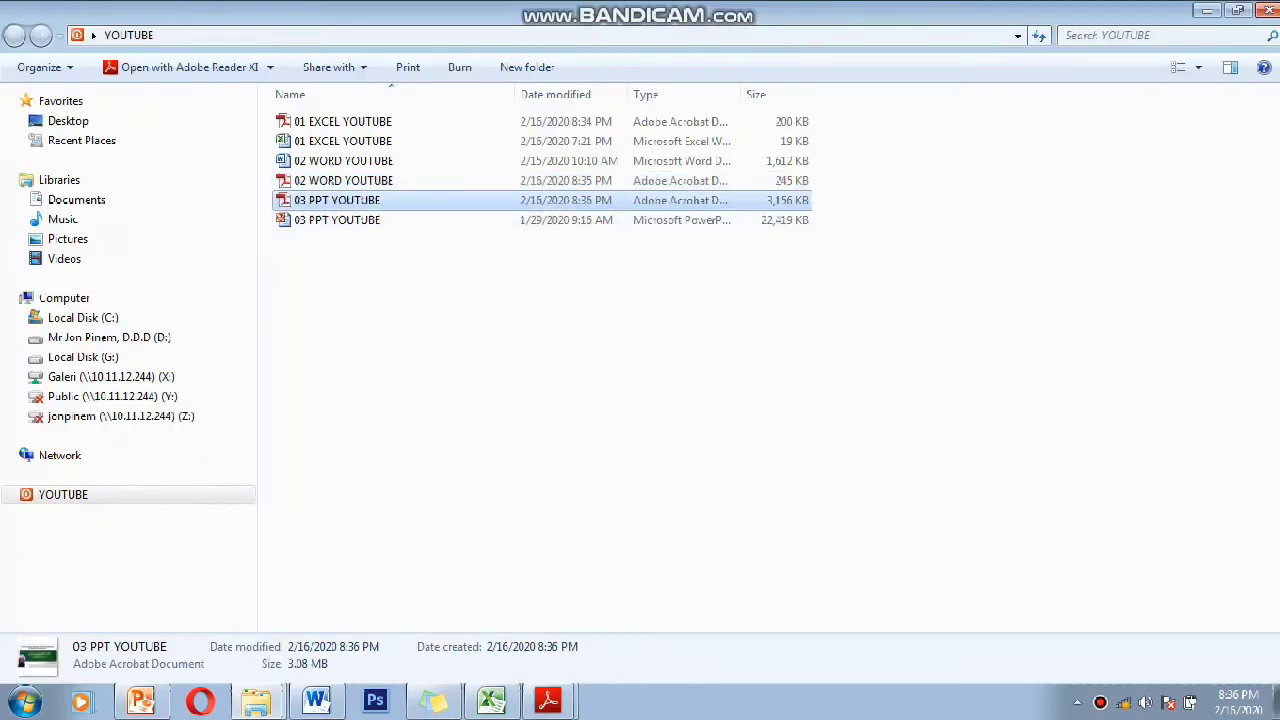
double_click(337, 200)
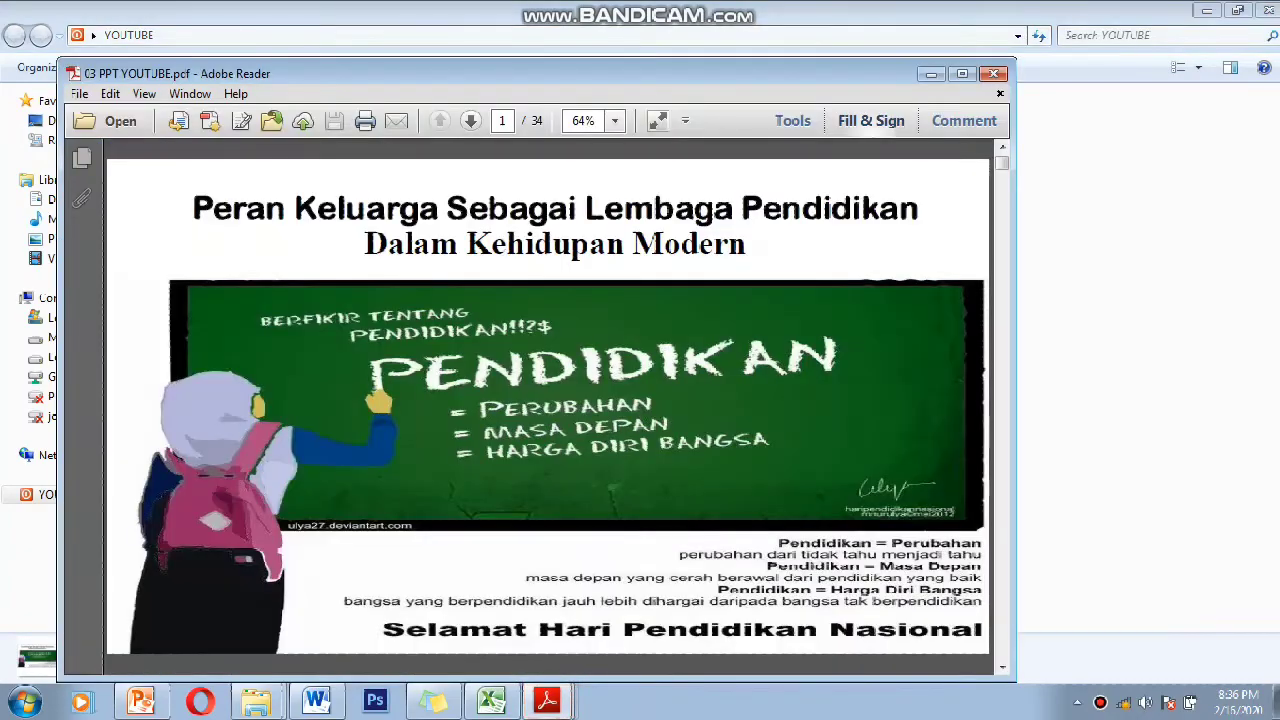
- Scroll down through the PDF slides, then back up to the title slide
scroll(955, 410, "down", 3)
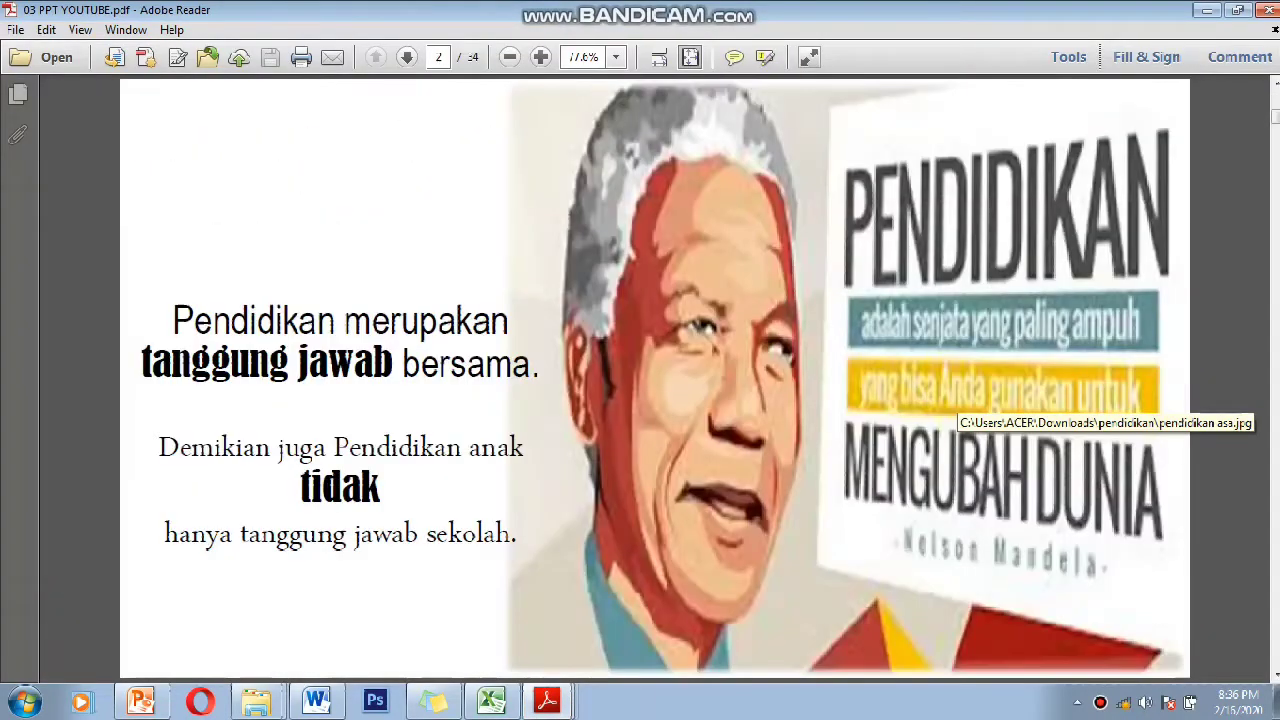
scroll(955, 410, "down", 1)
scroll(955, 410, "down", 1)
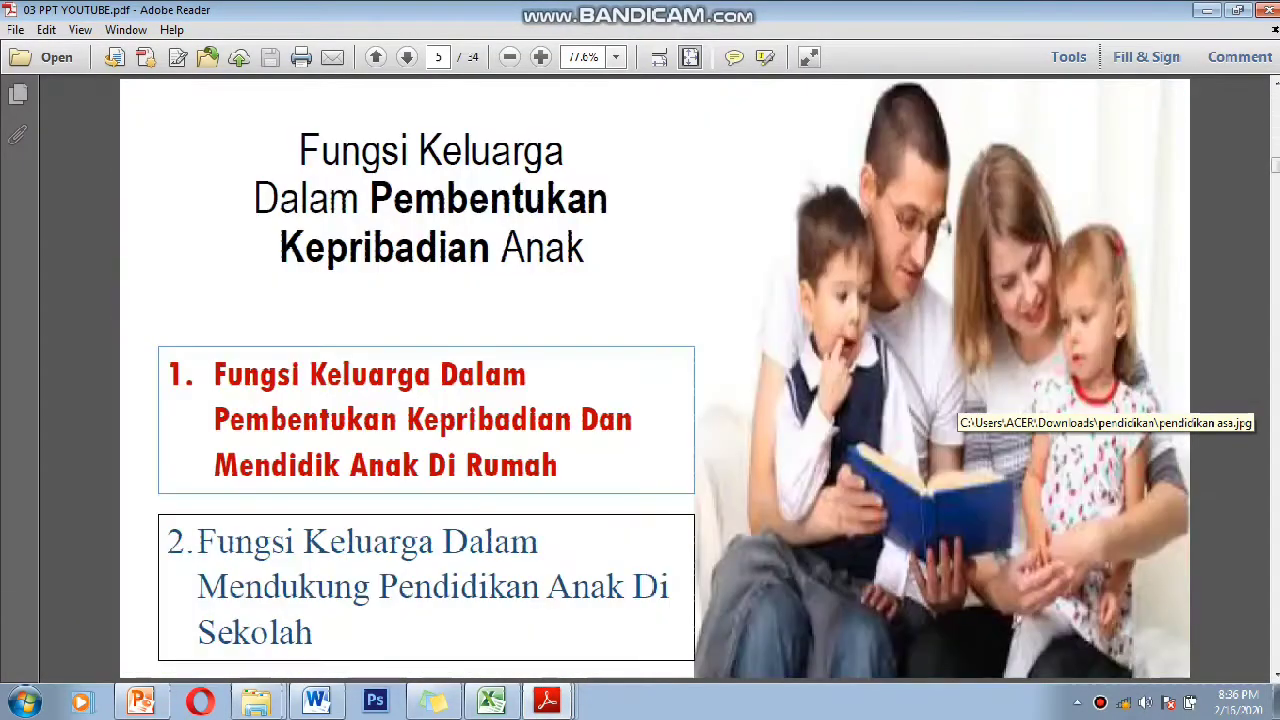
scroll(955, 410, "up", 1)
scroll(955, 410, "up", 1)
scroll(955, 410, "up", 1)
scroll(955, 410, "up", 1)
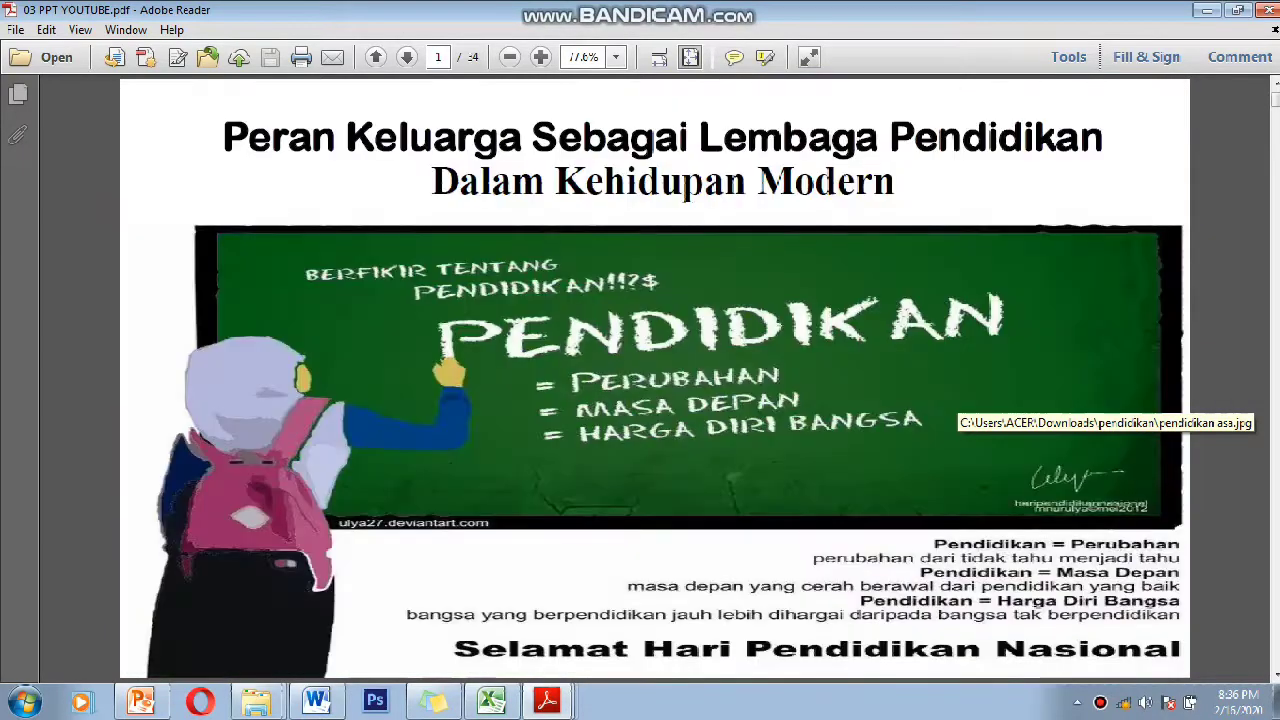